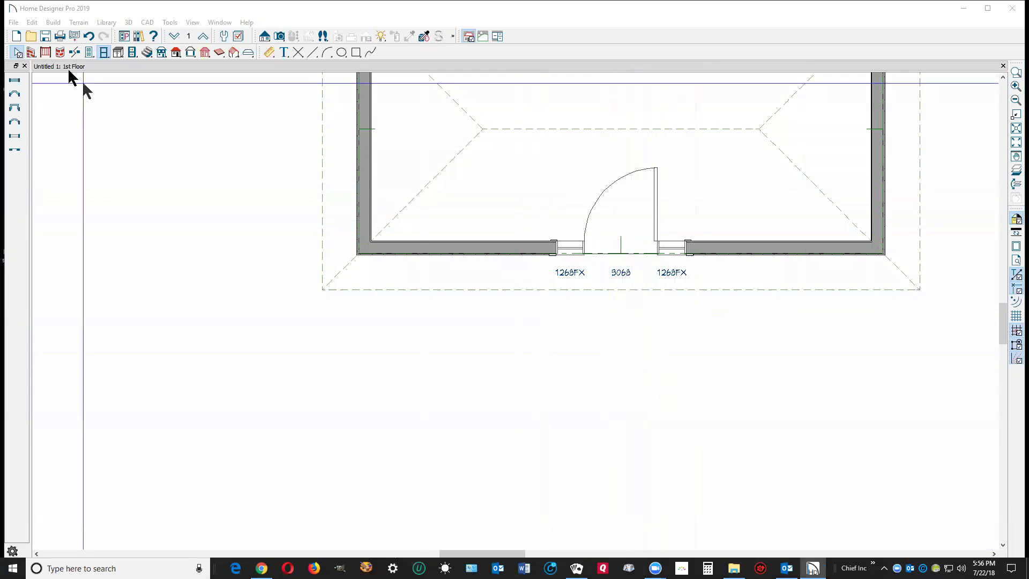
Draw a rectangle outside the entry door and choose to convert that polyline into a slab
click(354, 52)
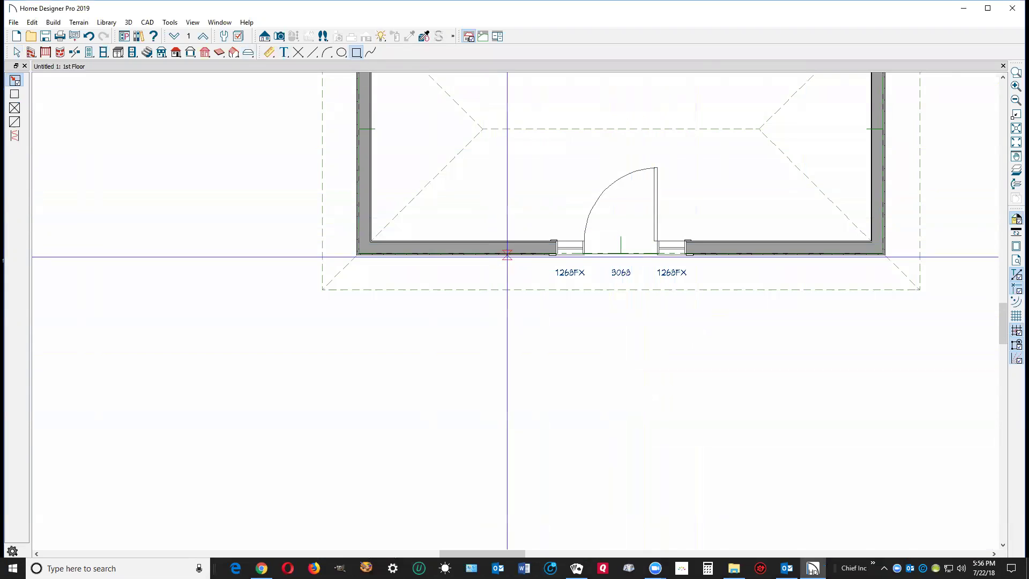
mouse_move(518, 254)
mouse_down()
mouse_move(508, 314)
mouse_move(570, 380)
mouse_move(725, 385)
mouse_up()
key(space)
click(727, 346)
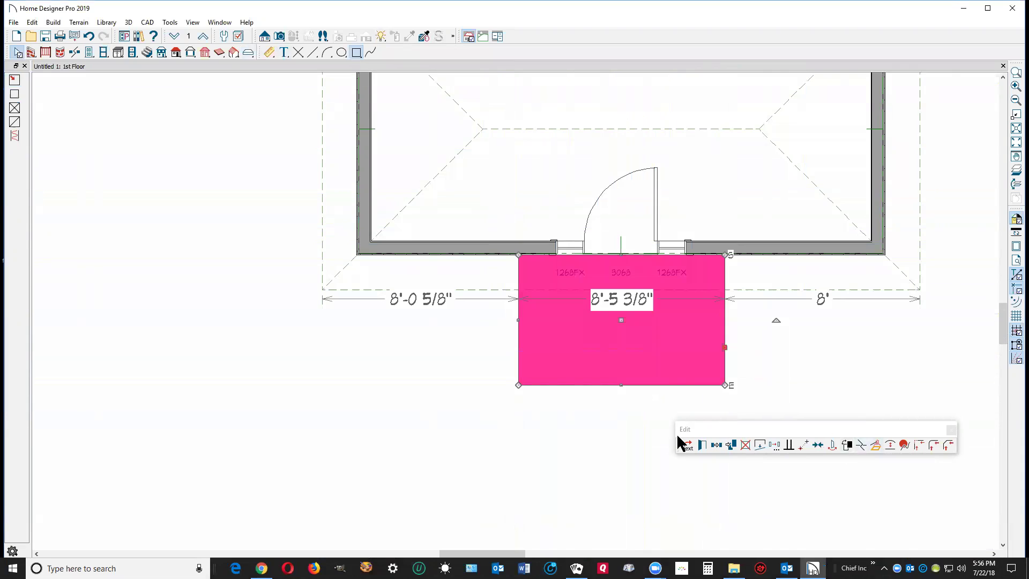
click(861, 444)
click(536, 238)
Confirm the slab conversion with Thickness 8" and Elevation at Bottom -1"
click(466, 328)
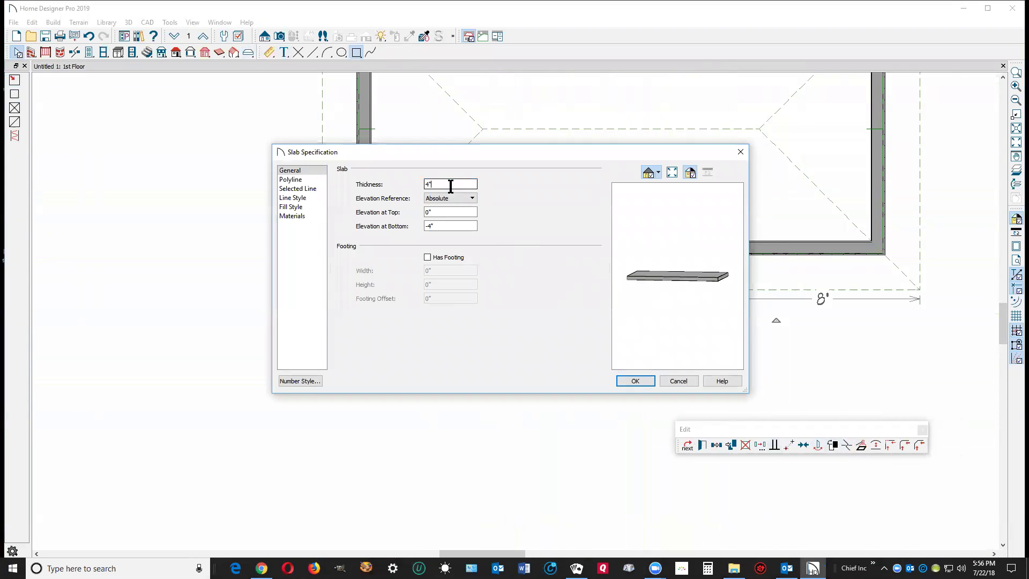
text(8)
click(452, 226)
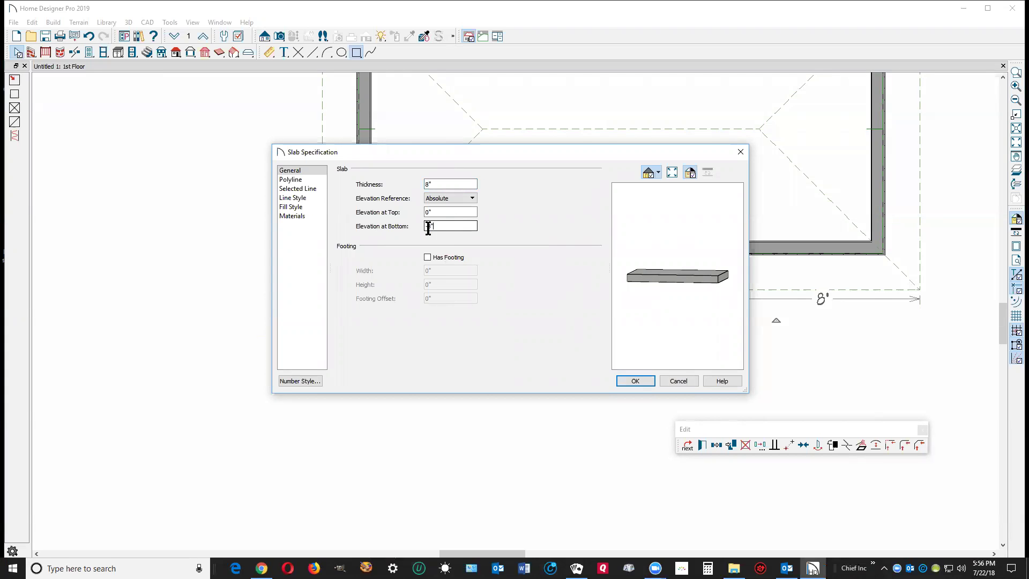
drag(428, 227, 453, 241)
text(1)
click(634, 381)
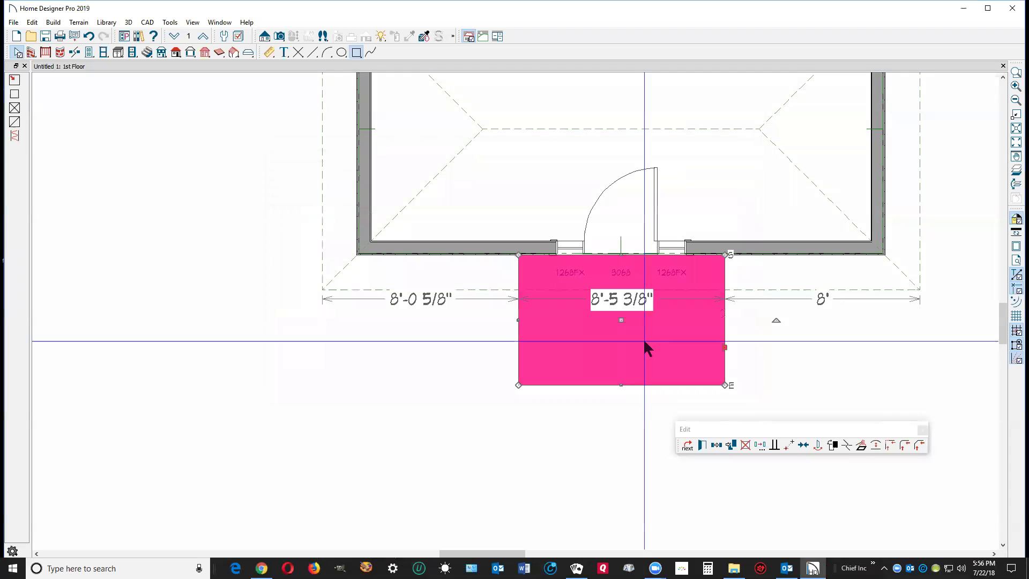
Place a camera below the house, aimed at the front door
scroll(667, 240, down, 2)
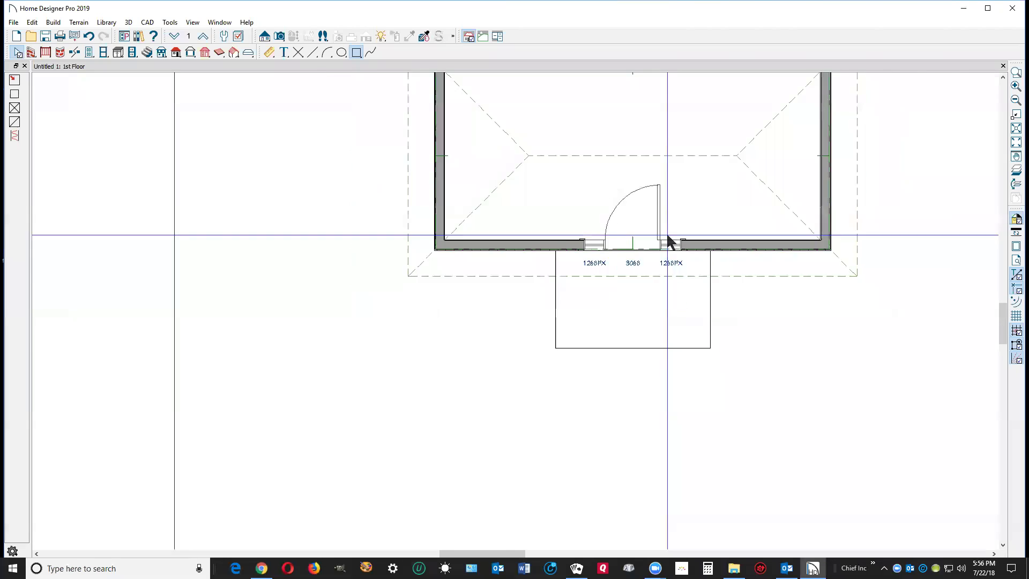
click(280, 37)
drag(632, 524, 637, 137)
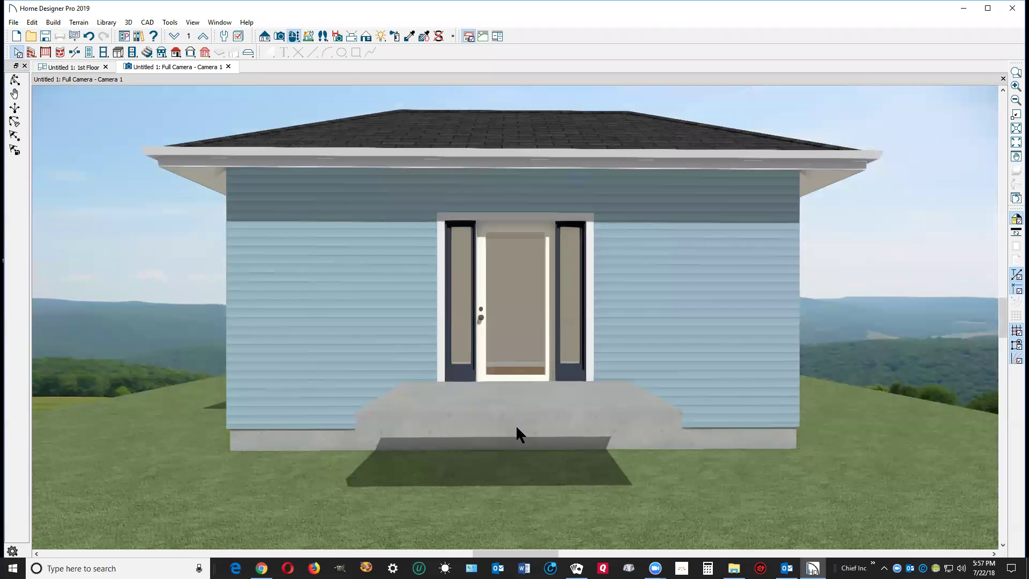
Lower the front slab so its Elevation at Top is -19"
double_click(517, 427)
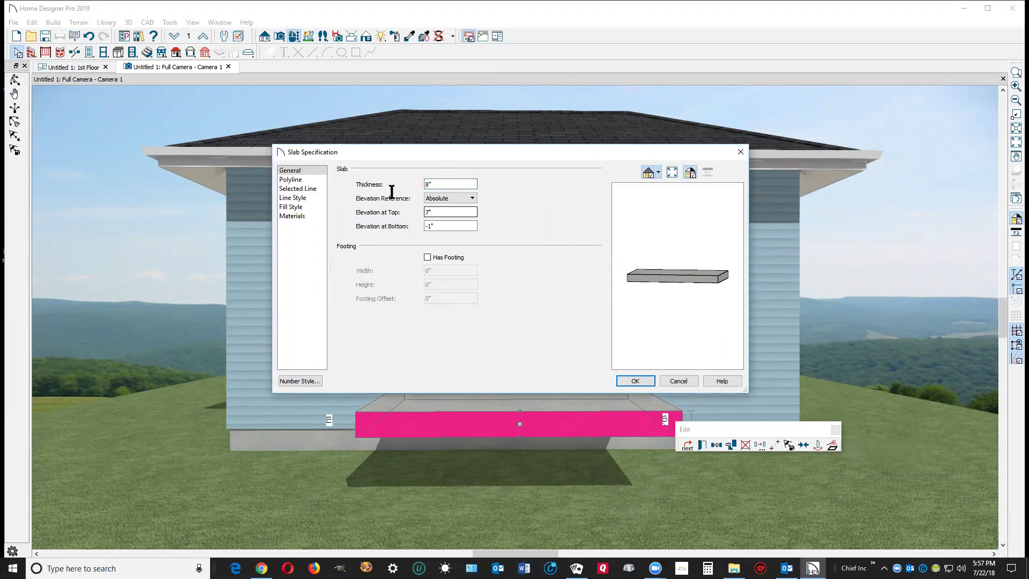
click(635, 380)
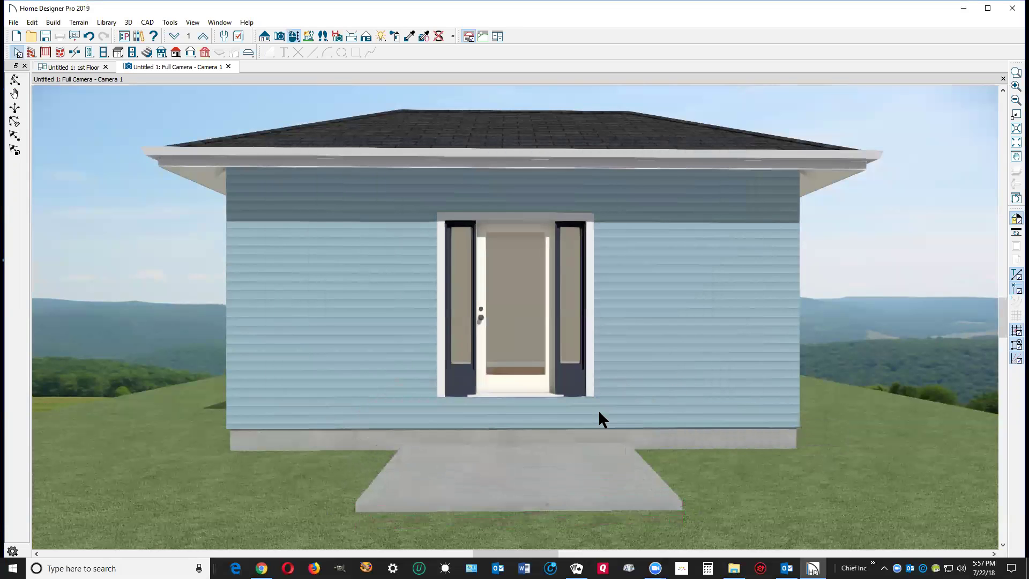
double_click(563, 486)
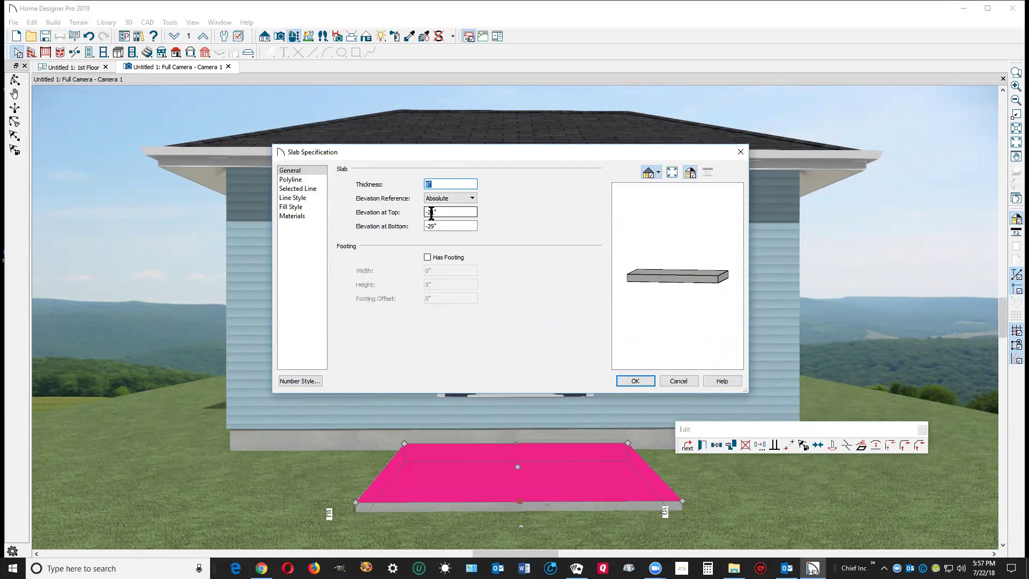
click(428, 213)
drag(428, 212, 471, 207)
text(-19)
click(637, 382)
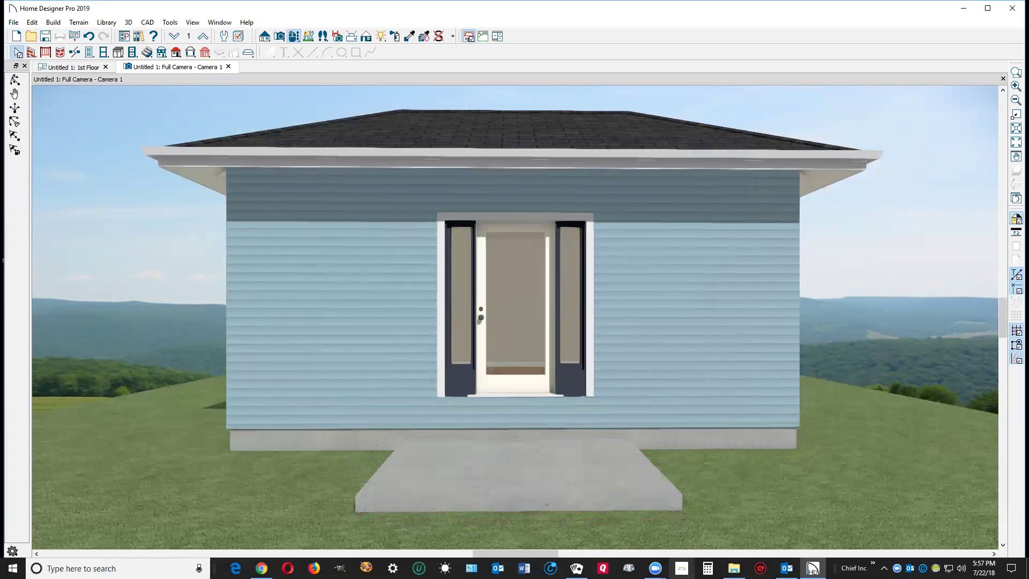
click(261, 568)
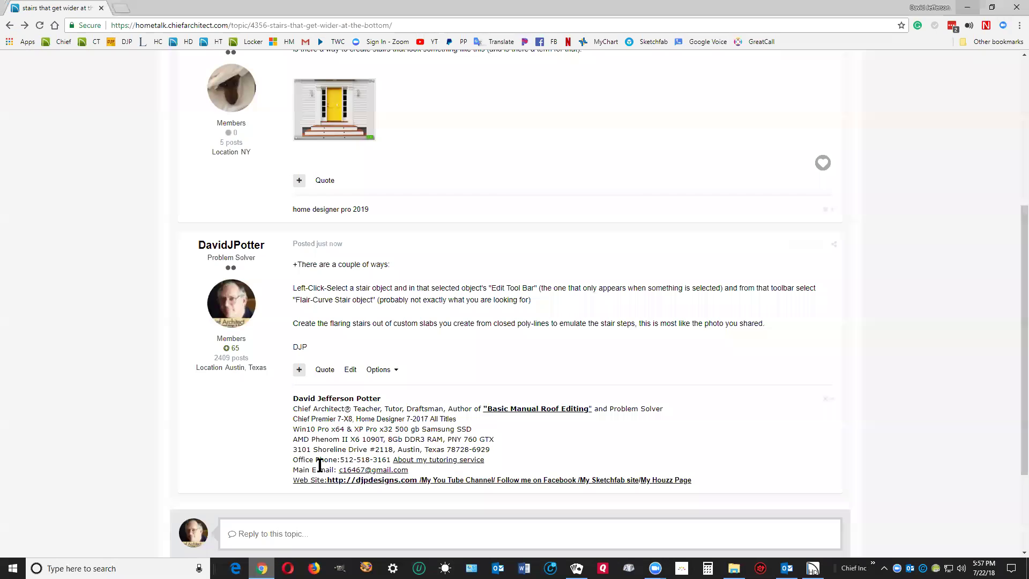
click(348, 117)
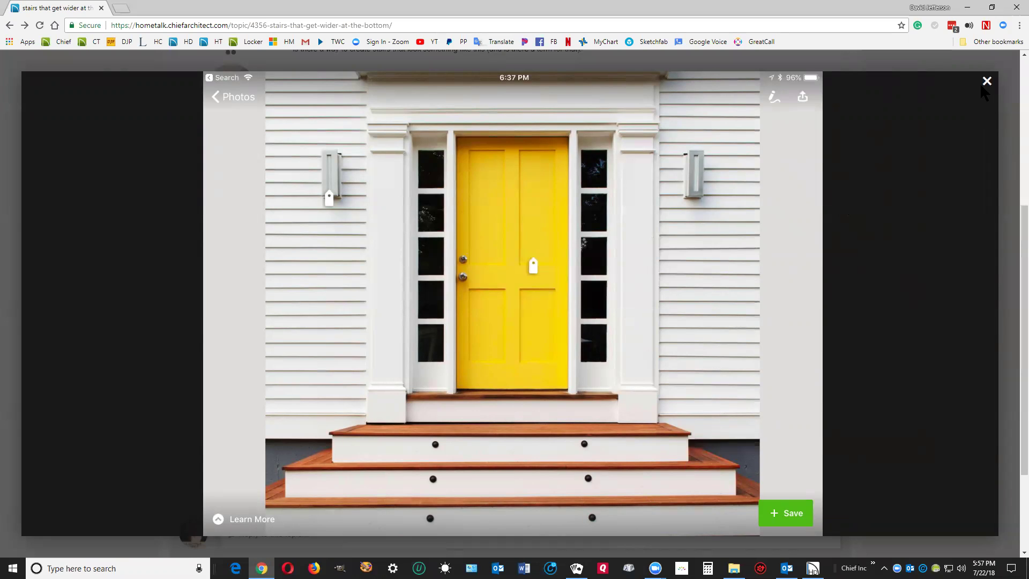
click(986, 81)
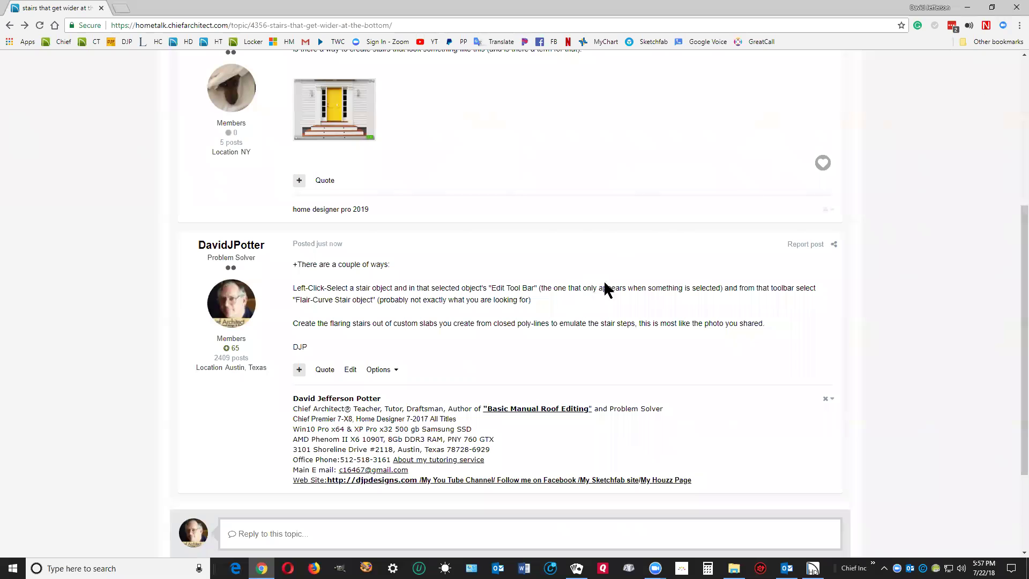
click(967, 8)
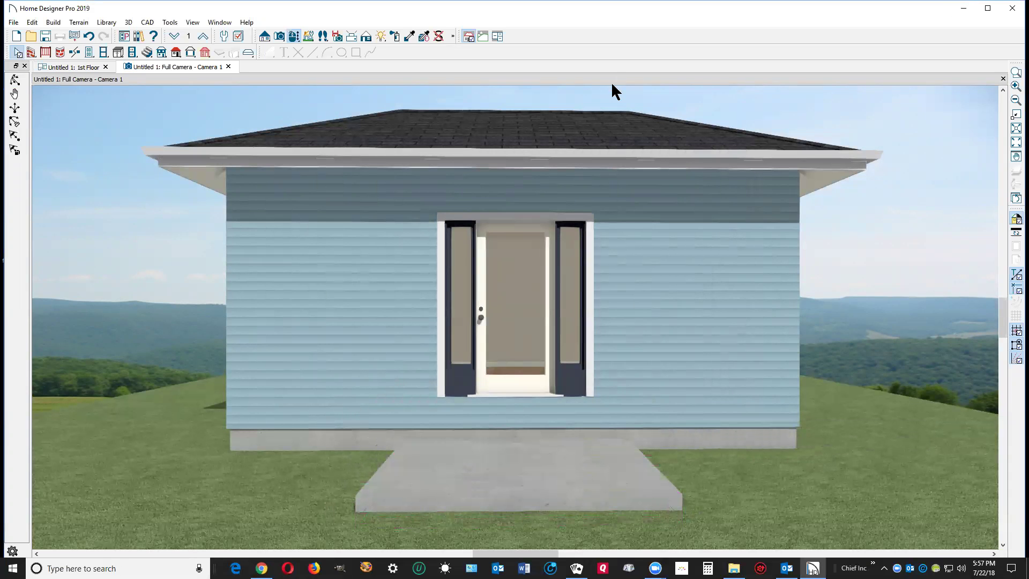
Paint the entry slab with a white material using the Material Painter
click(414, 36)
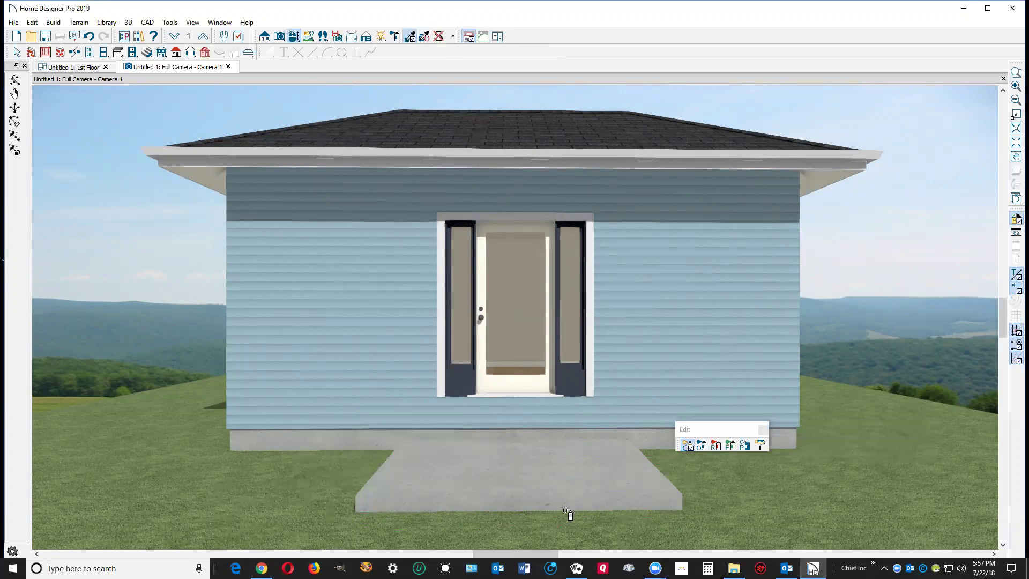
click(582, 497)
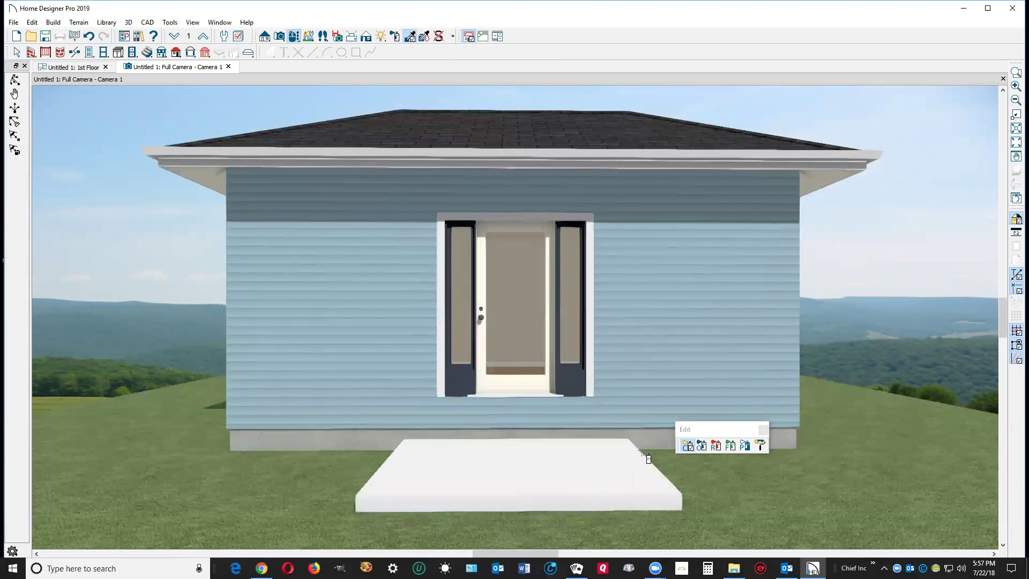
key(Escape)
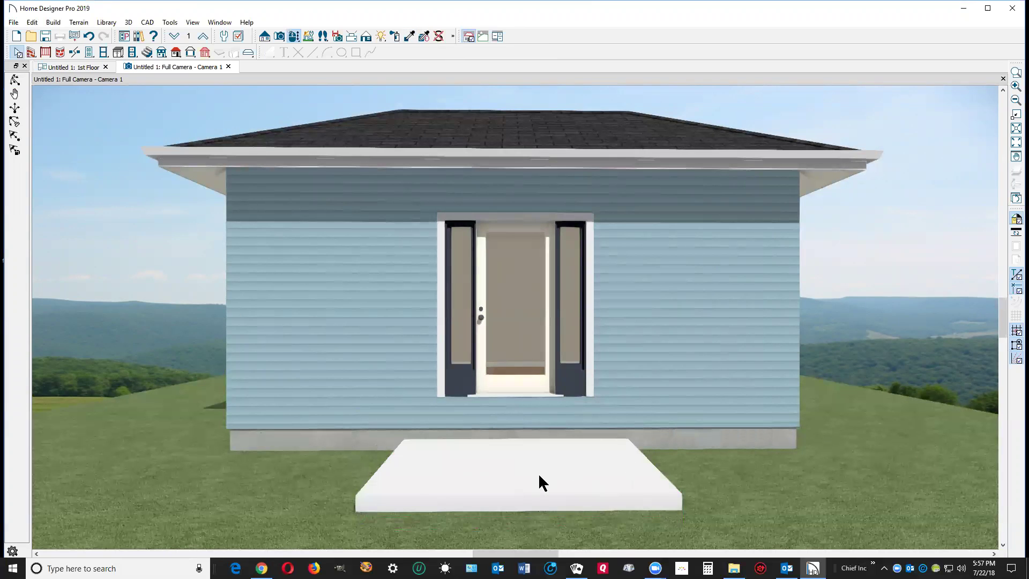
In the 1st Floor plan, copy the front slab as a smaller inner slab reaching the wall
key(ctrl+Tab)
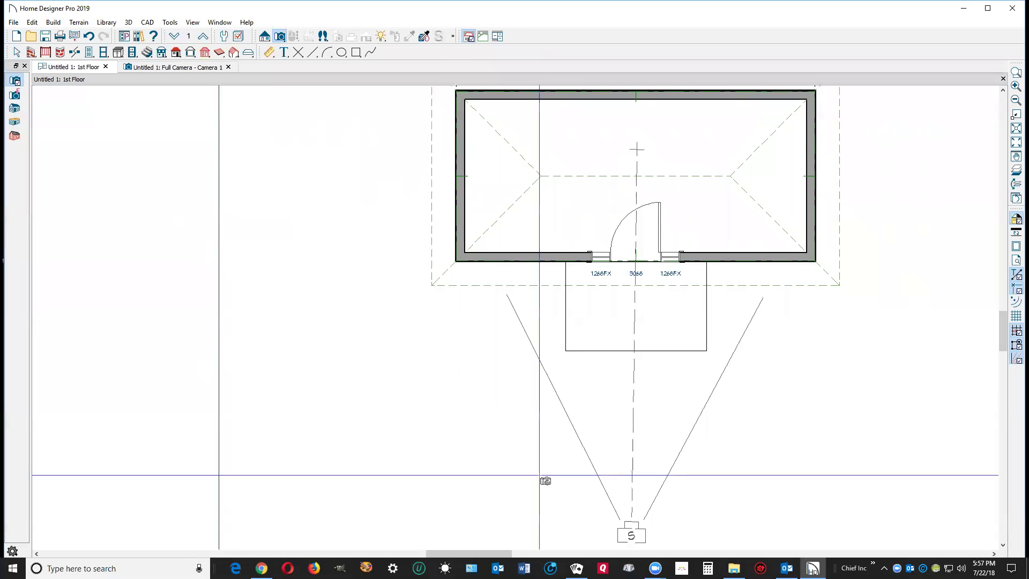
right_click(604, 350)
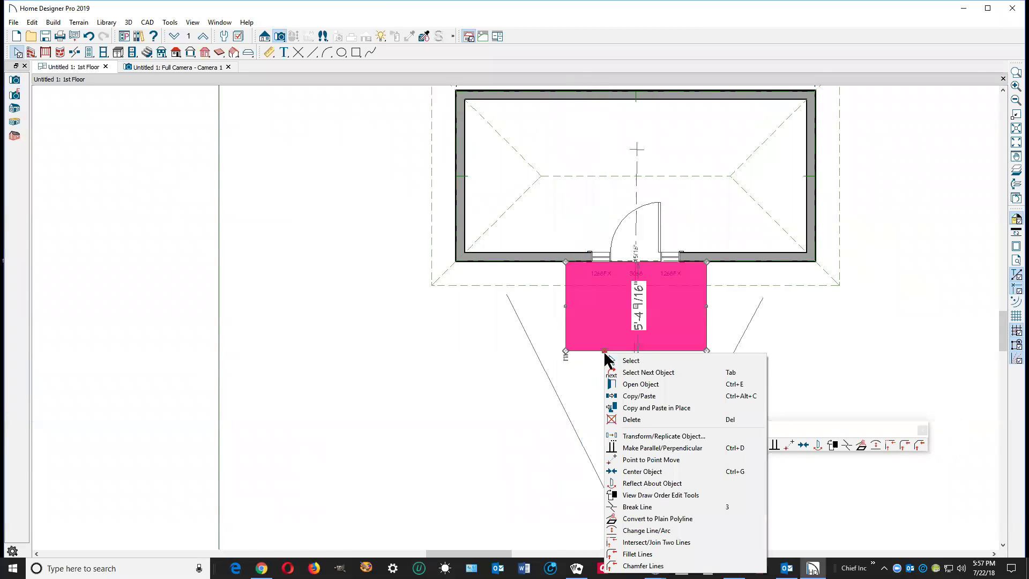
click(643, 395)
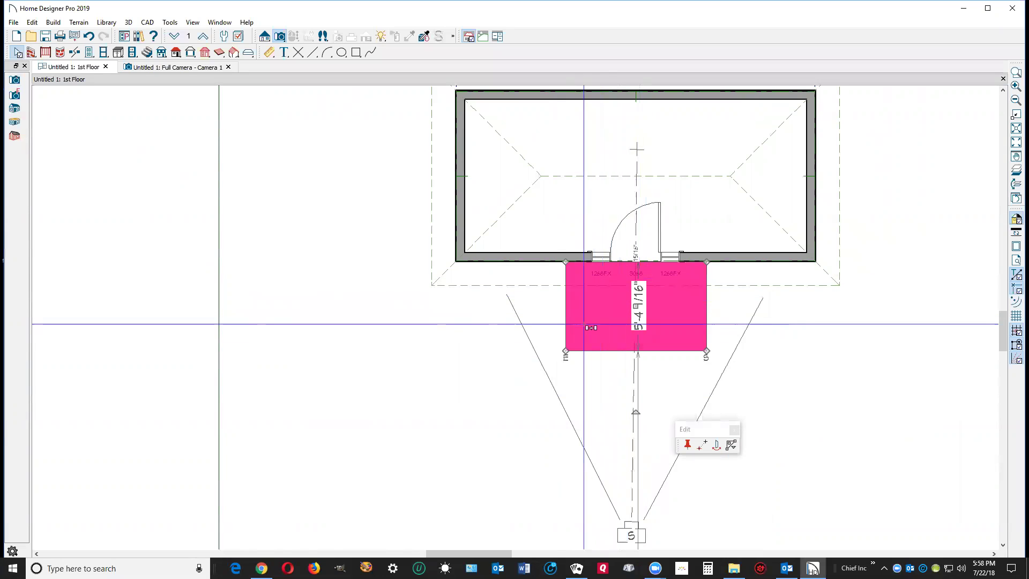
click(565, 352)
drag(565, 354, 584, 337)
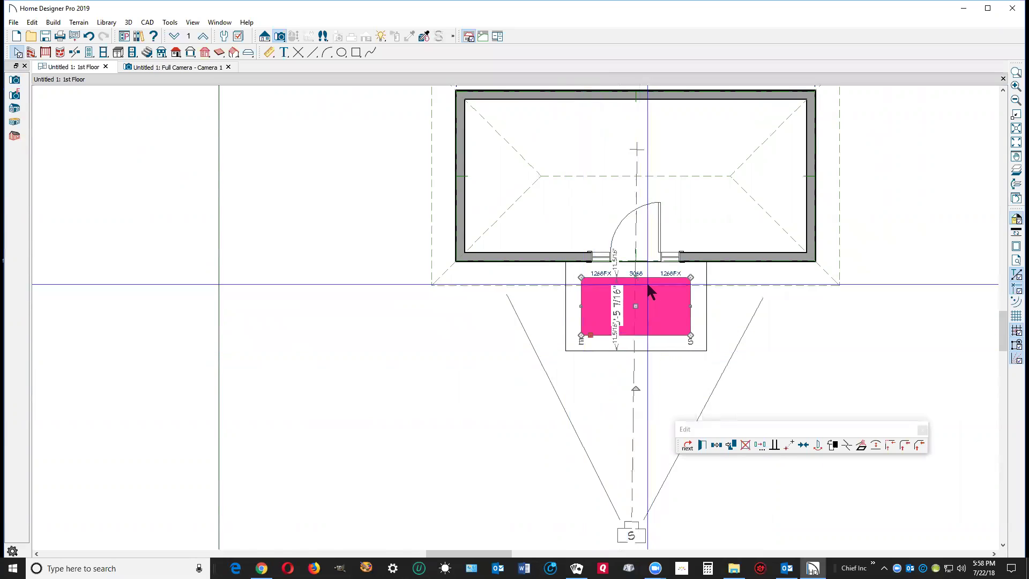
drag(634, 278, 634, 262)
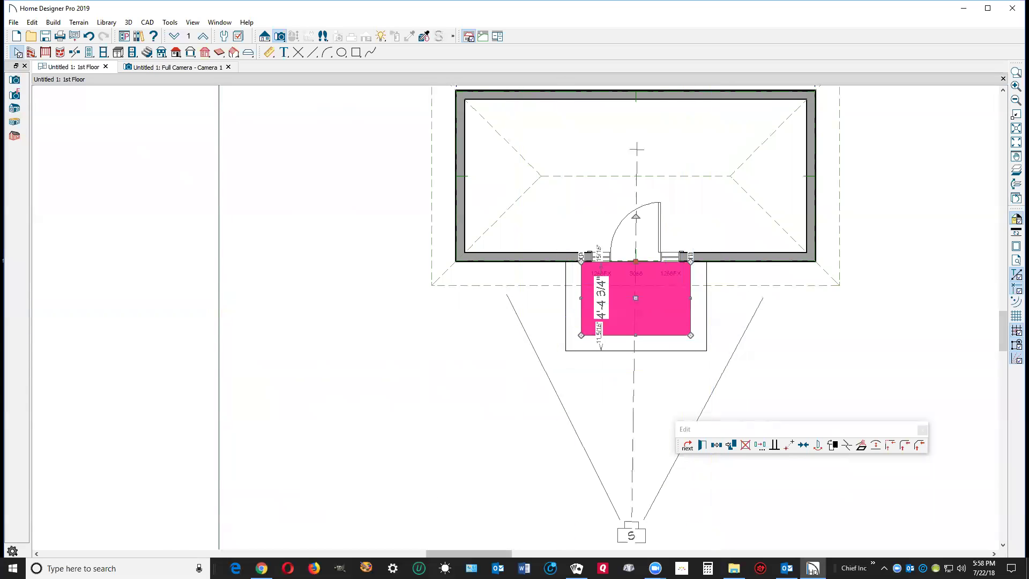
Raise the inner slab's Elevation at Top to -12" and view the two steps in 3D
click(703, 445)
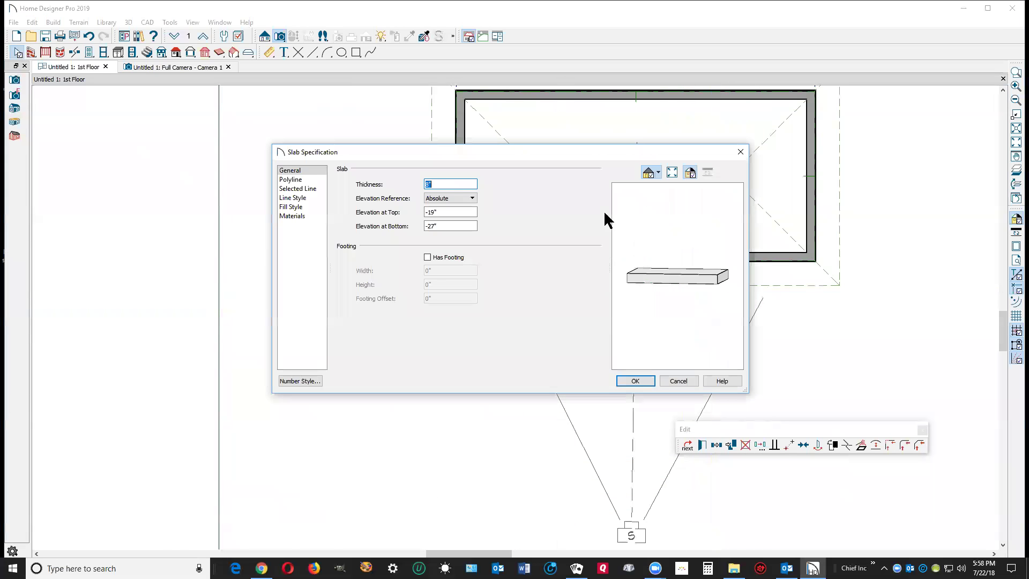
click(467, 214)
drag(432, 213, 490, 228)
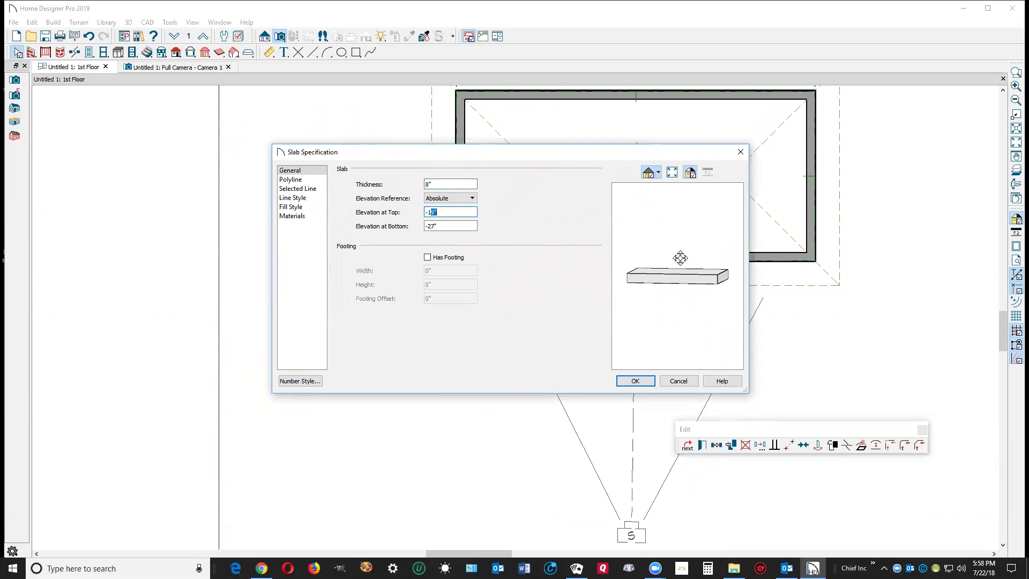
text(2)
click(634, 381)
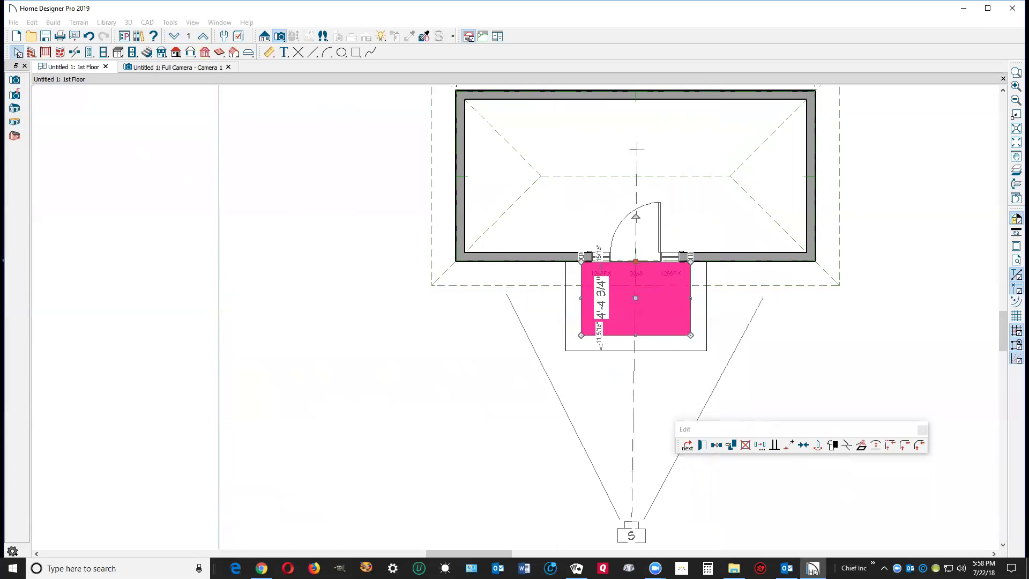
key(ctrl+Tab)
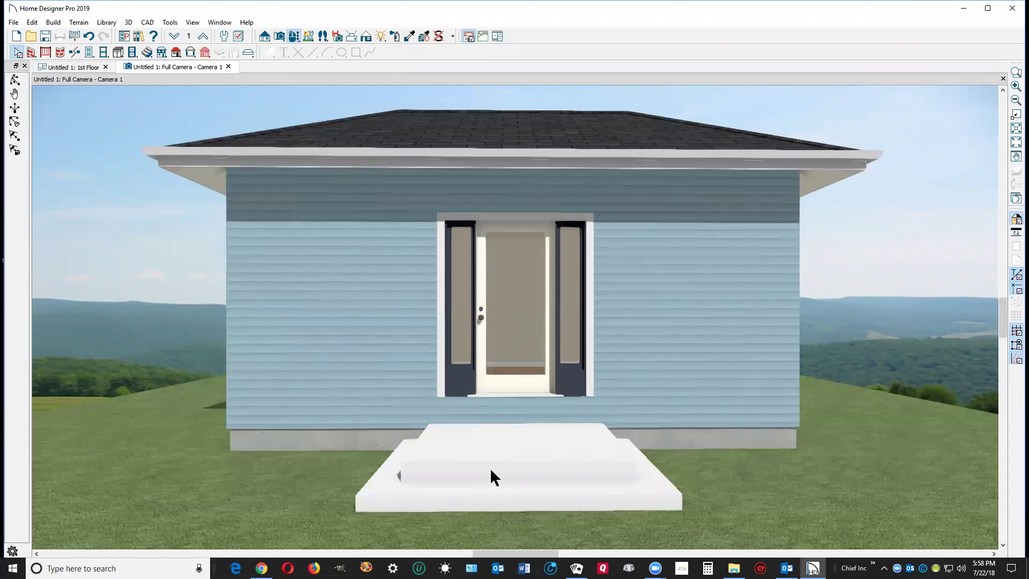
Copy the inner slab as a smaller third slab stretched up to the house wall
key(ctrl+Tab)
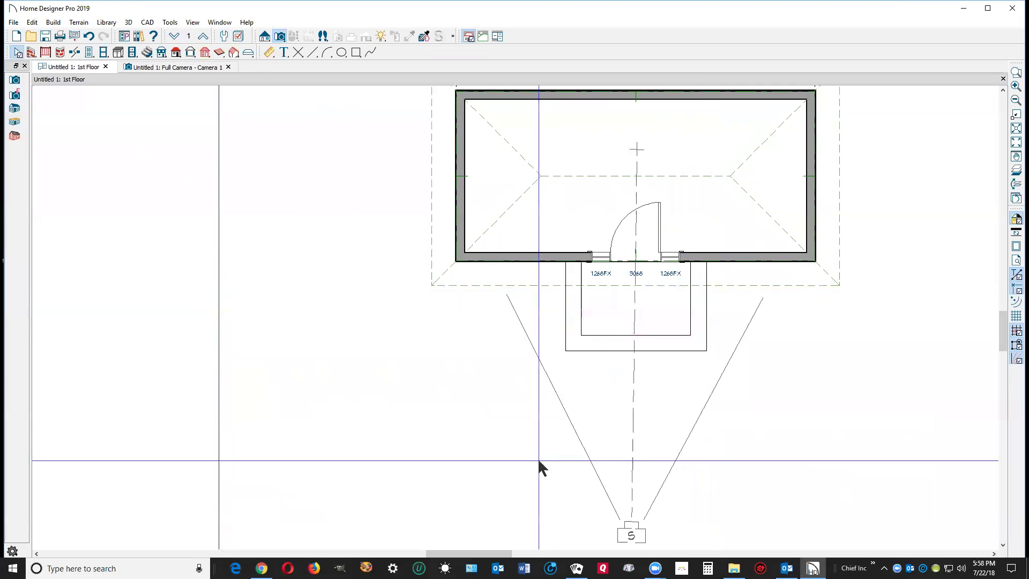
right_click(610, 335)
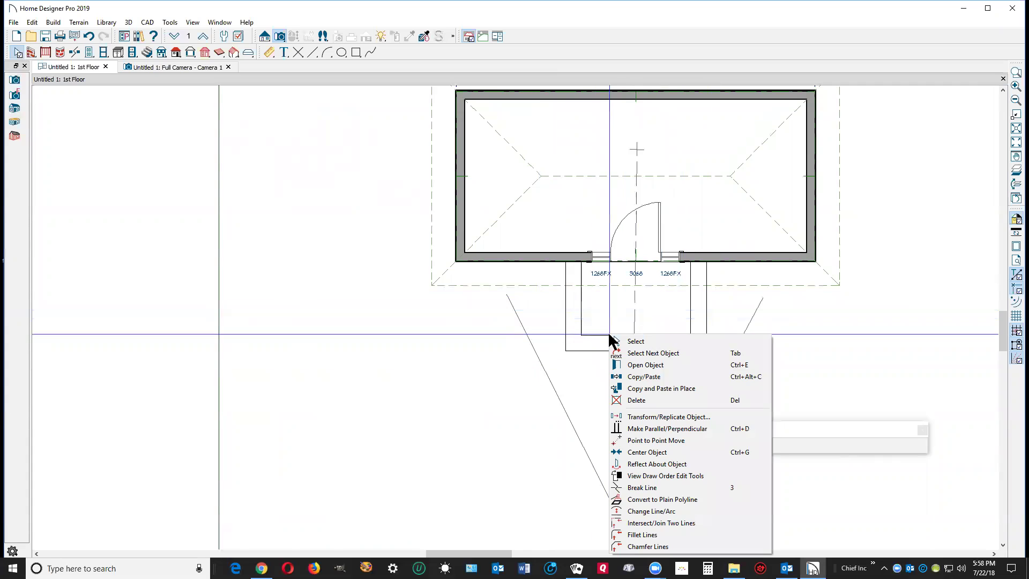
click(655, 376)
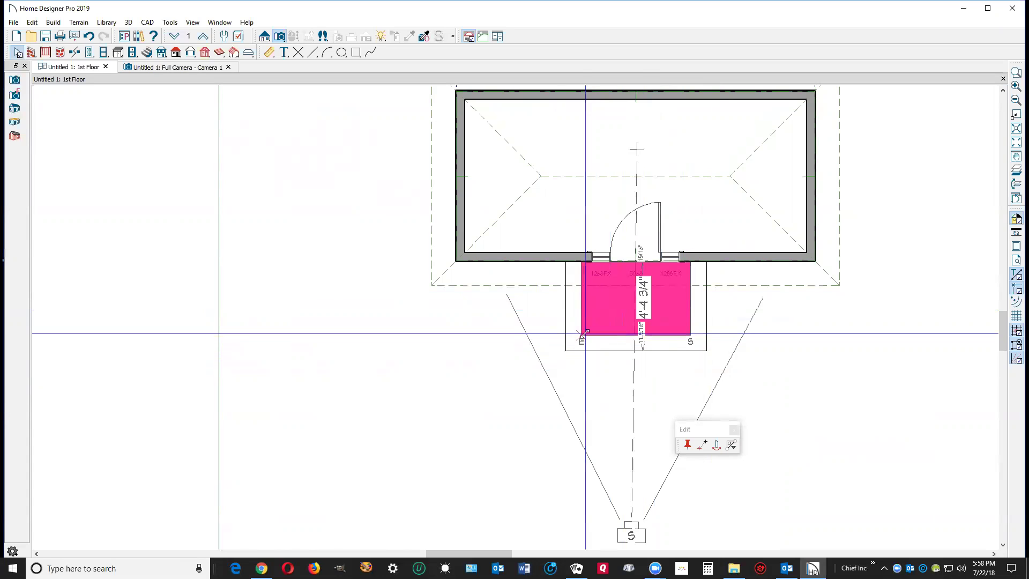
drag(582, 336, 597, 321)
key(Escape)
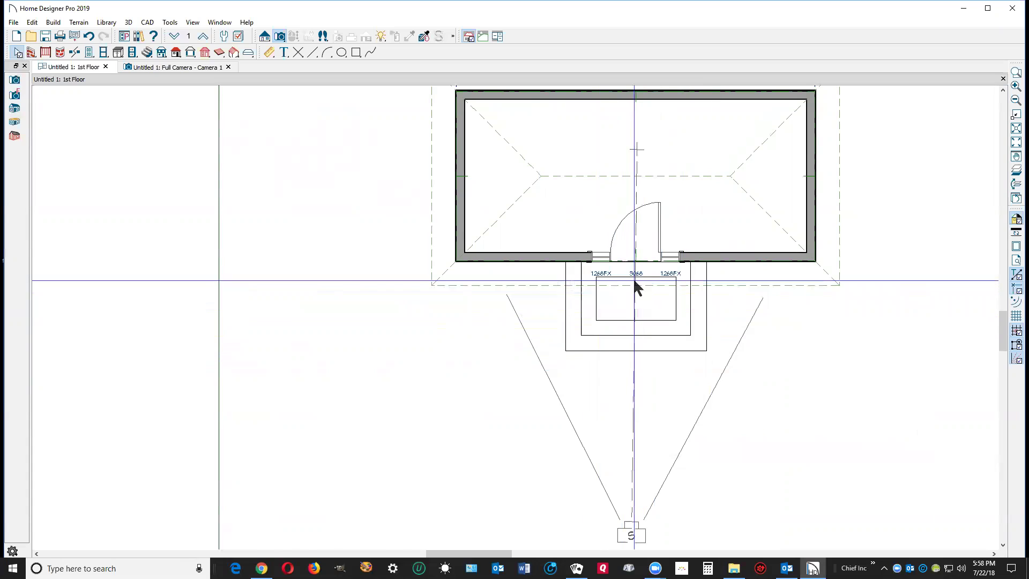
click(636, 278)
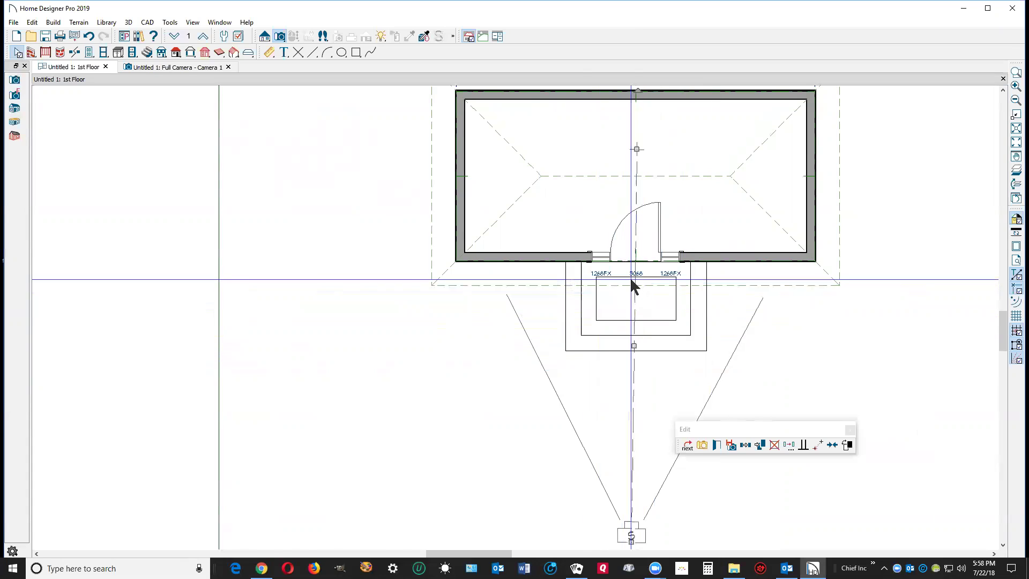
click(640, 282)
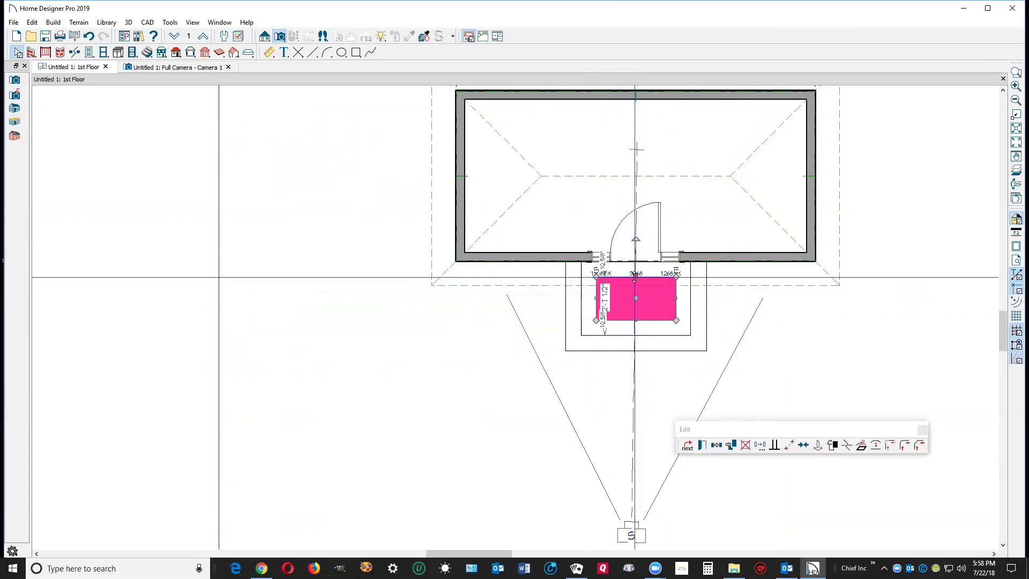
drag(634, 278, 635, 262)
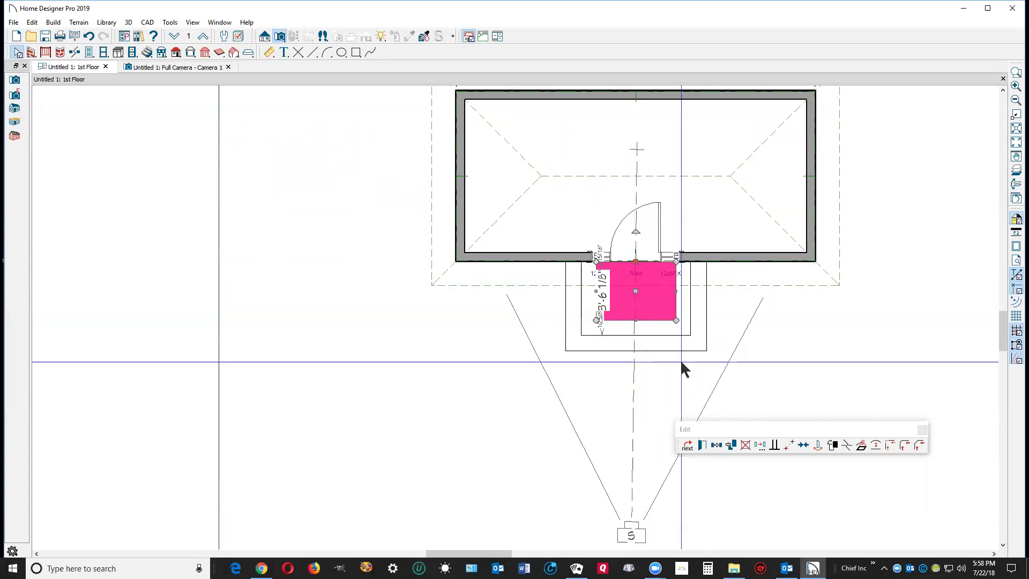
Set the third slab's Elevation at Top to -5" and view the three steps in 3D
click(701, 445)
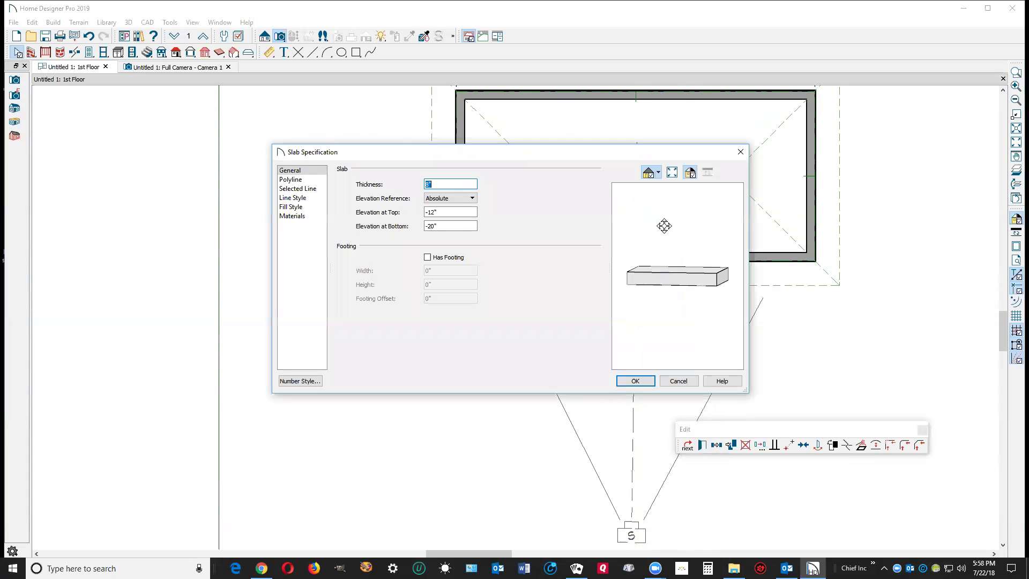
double_click(431, 212)
text(-5)
click(622, 378)
key(ctrl+Tab)
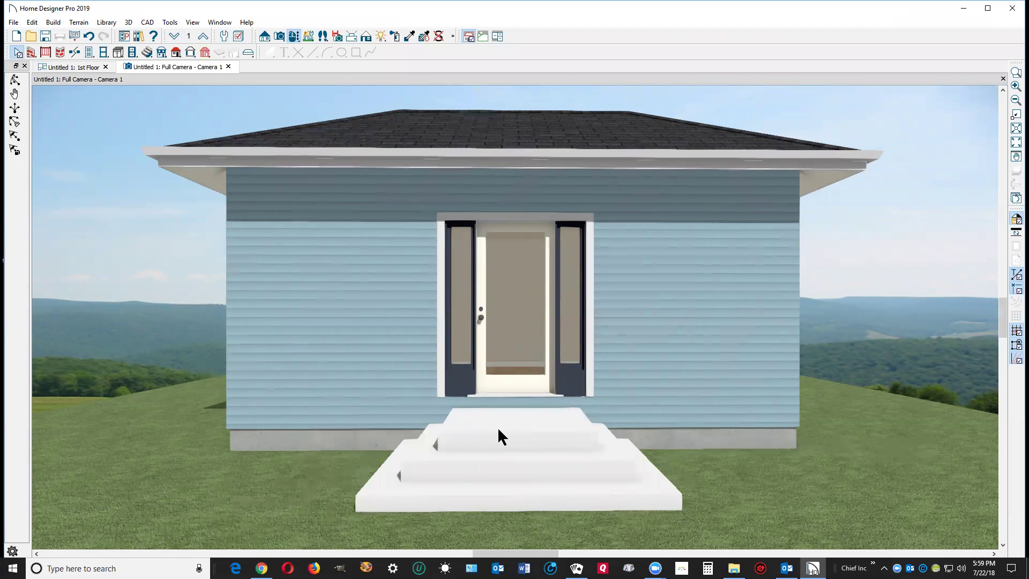
Enlarge the yellow-door reference photo in the browser's forum thread
key(ctrl+Tab)
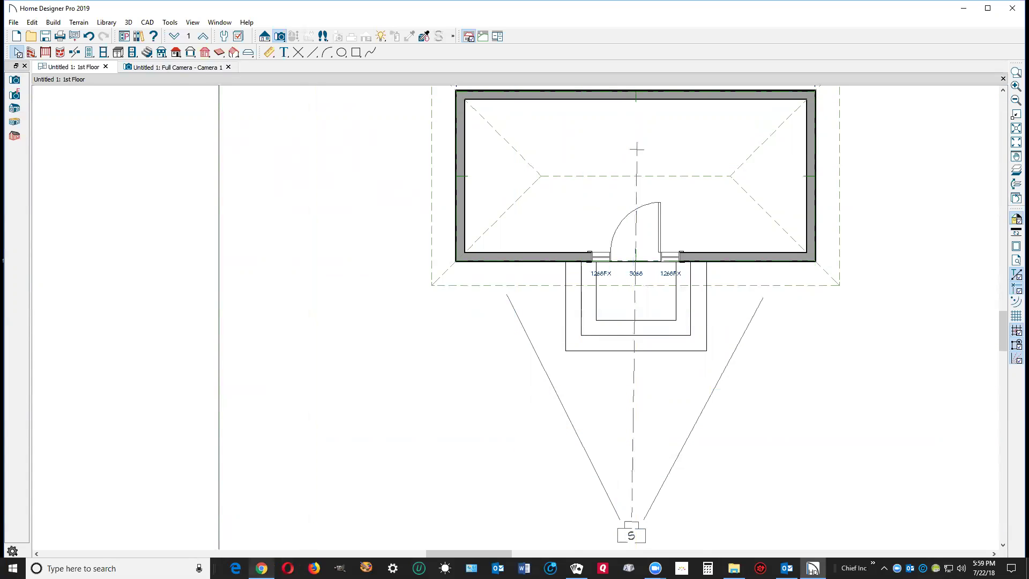
click(262, 568)
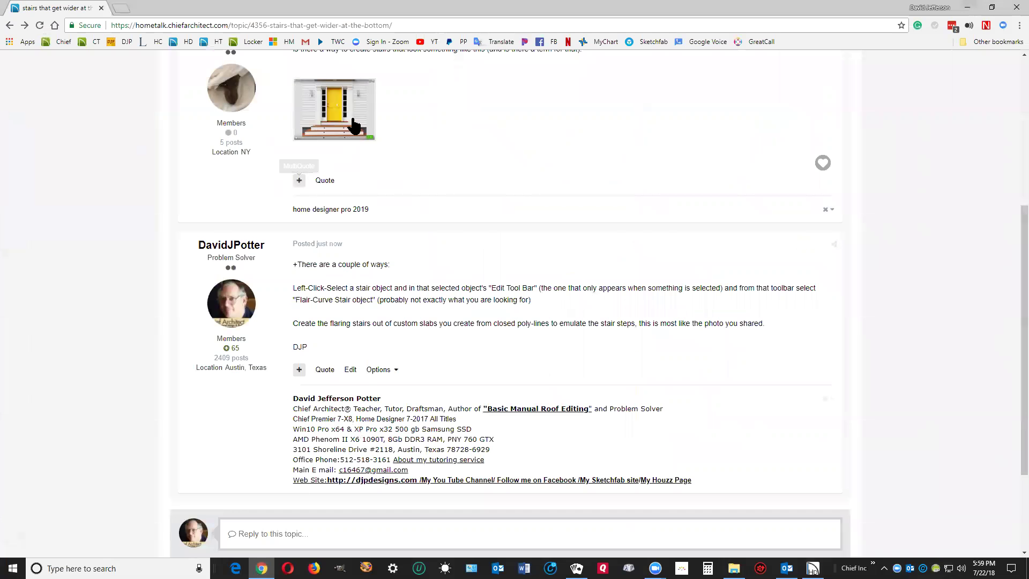
click(334, 109)
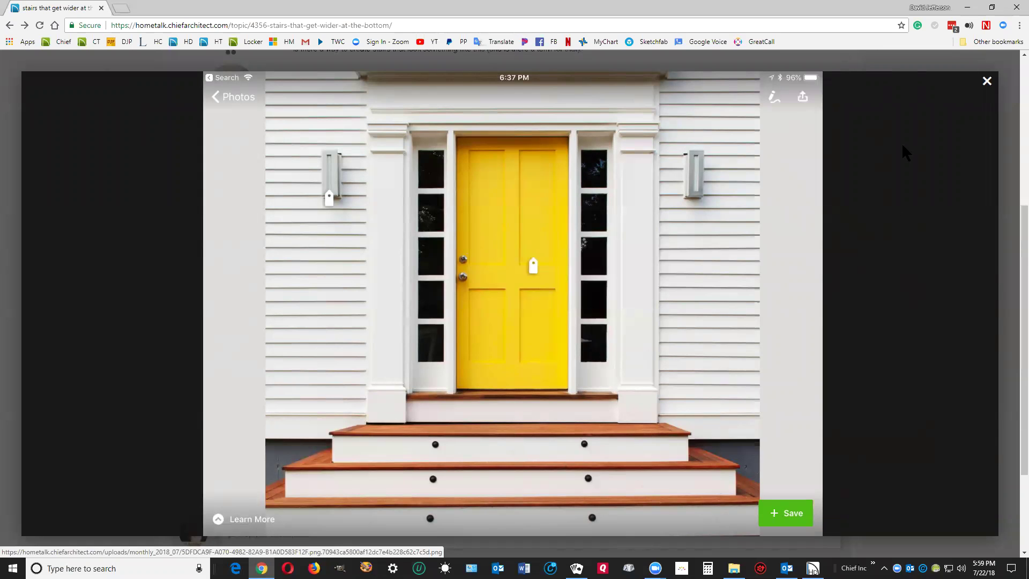
Zoom in and reshape the top step slab's lower-left corner and top edge, then open its specifications
click(969, 8)
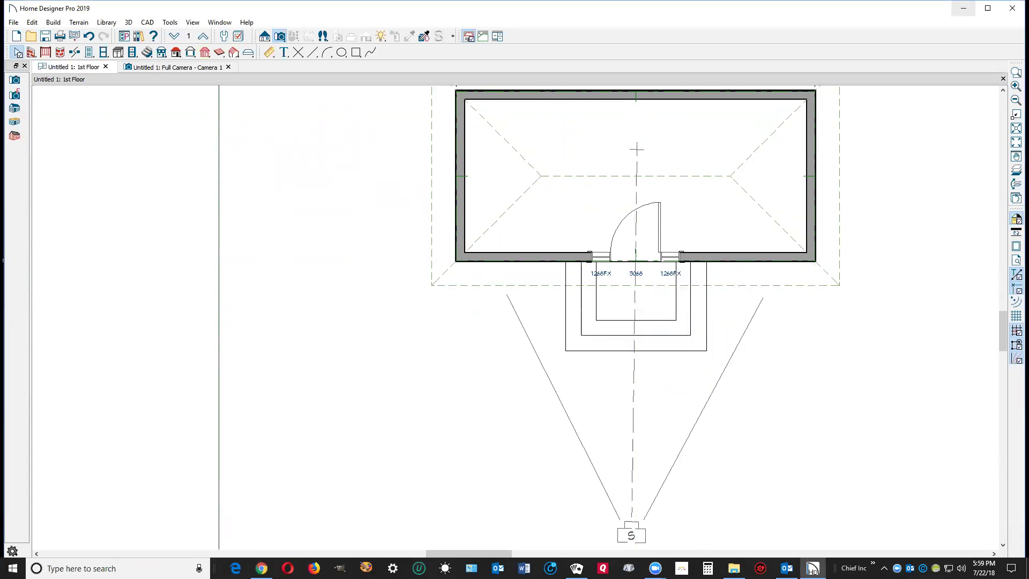
scroll(588, 305, up, 2)
scroll(594, 308, up, 2)
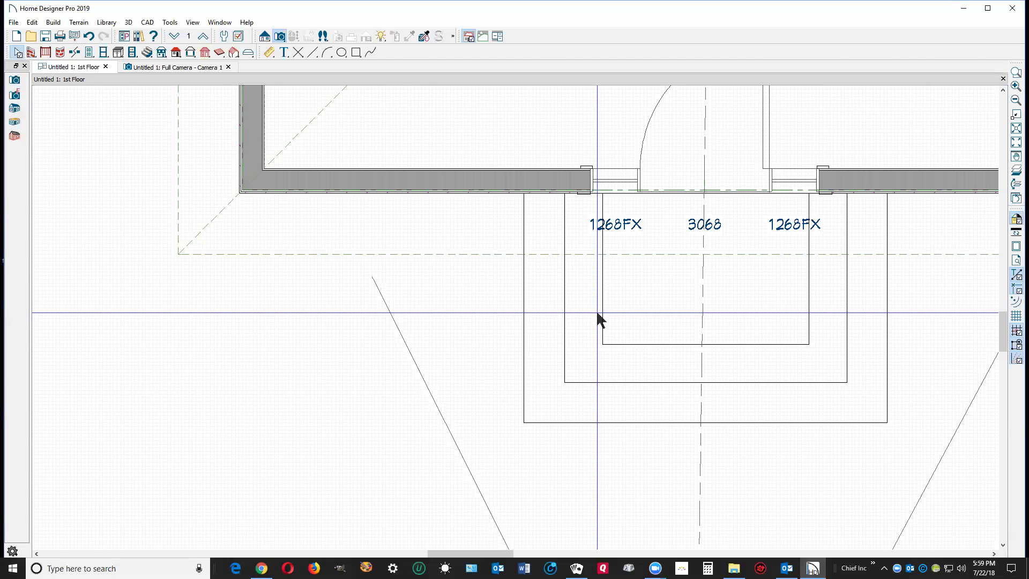
click(605, 344)
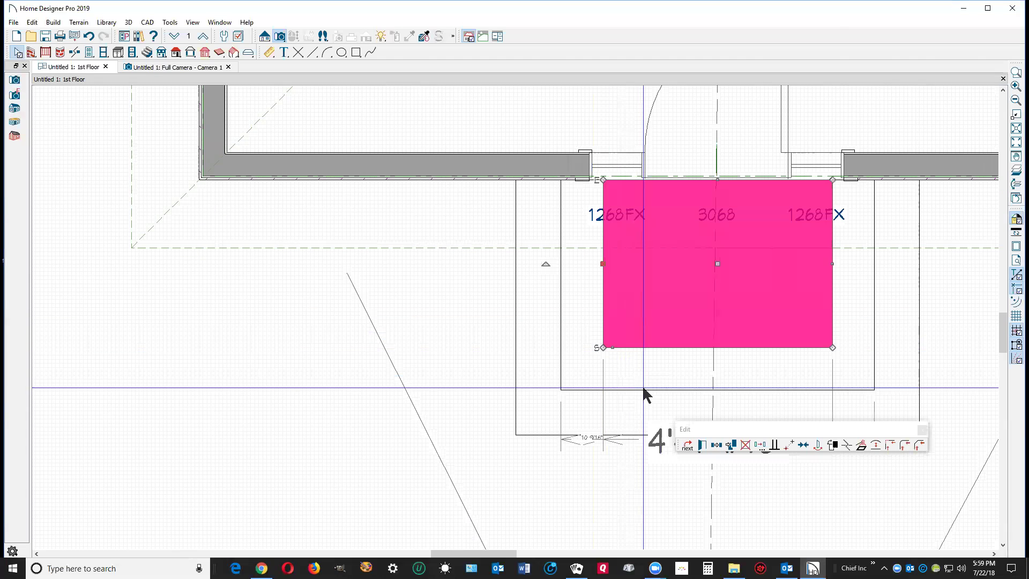
click(716, 440)
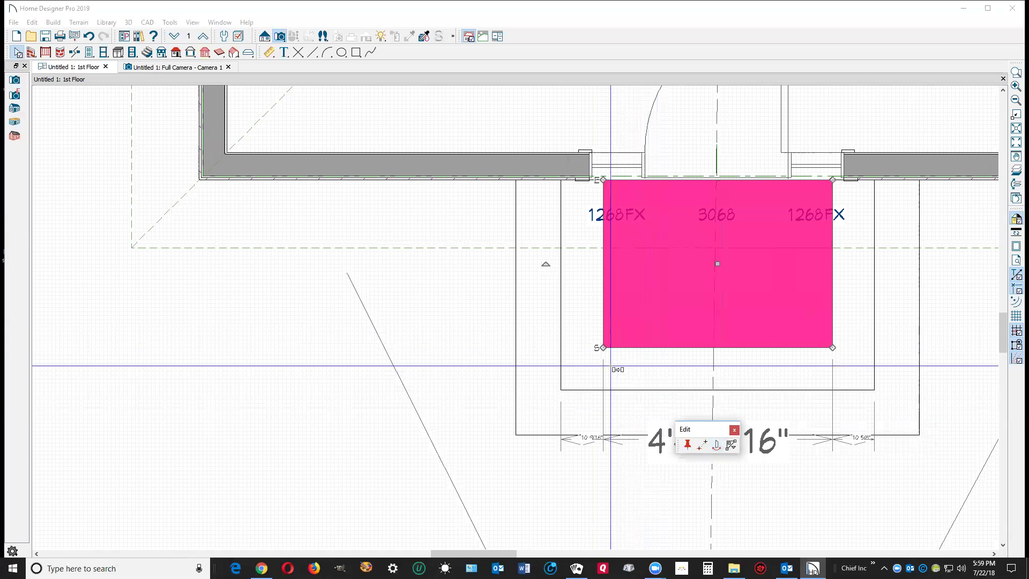
mouse_move(603, 349)
mouse_down()
mouse_move(594, 351)
mouse_move(603, 349)
mouse_up()
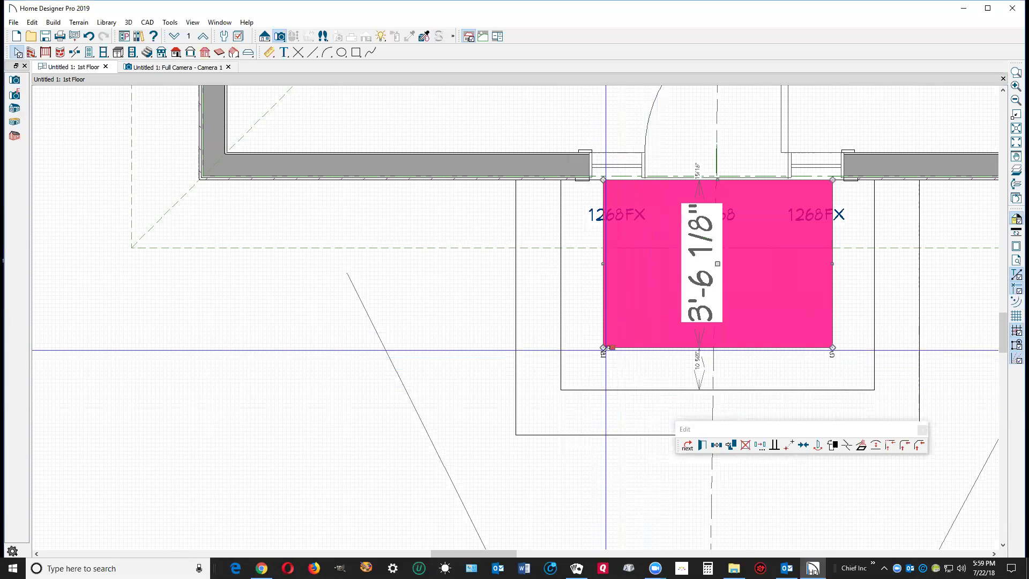
drag(603, 349, 593, 359)
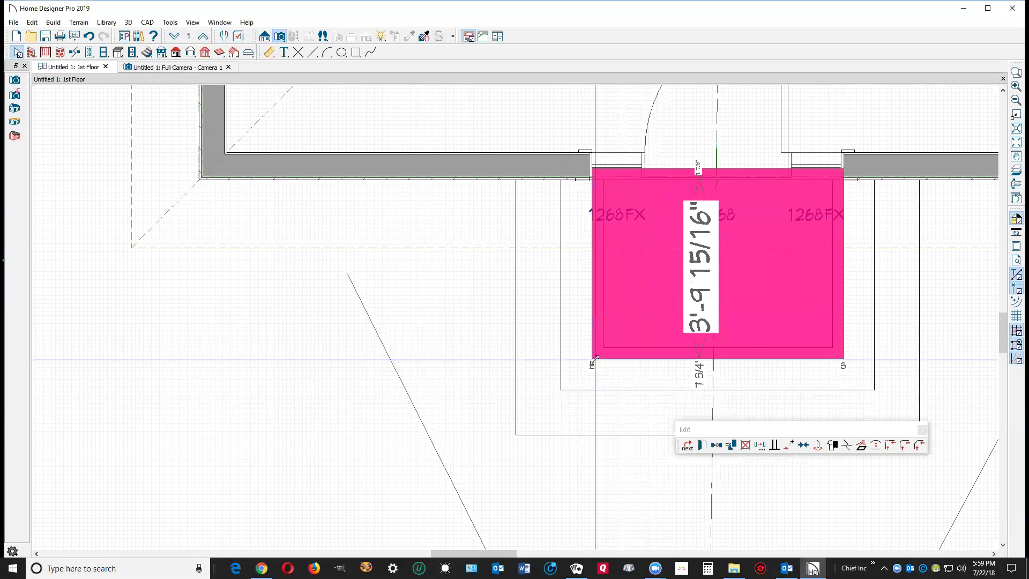
drag(595, 358, 598, 354)
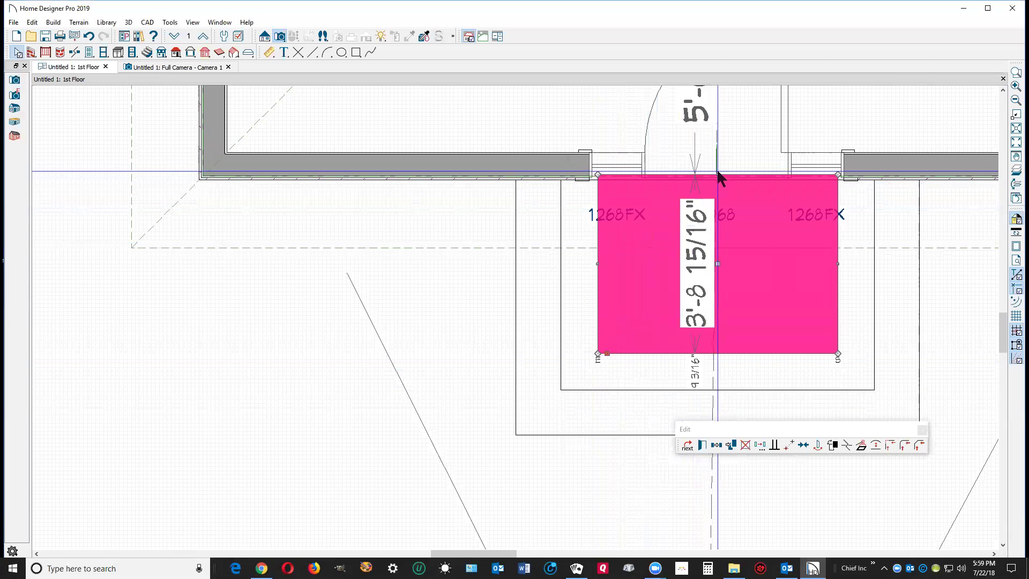
drag(718, 174, 719, 180)
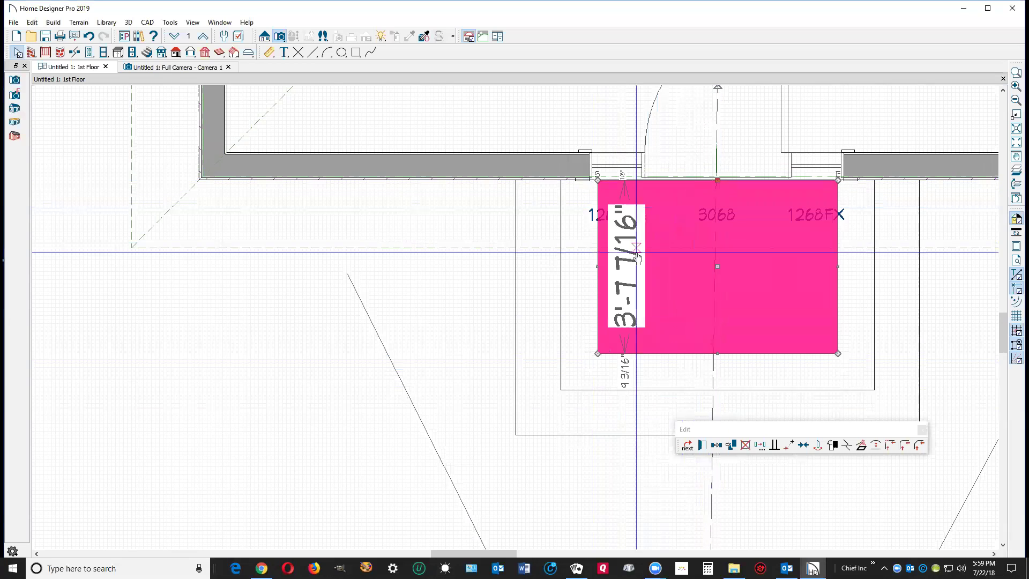
click(709, 445)
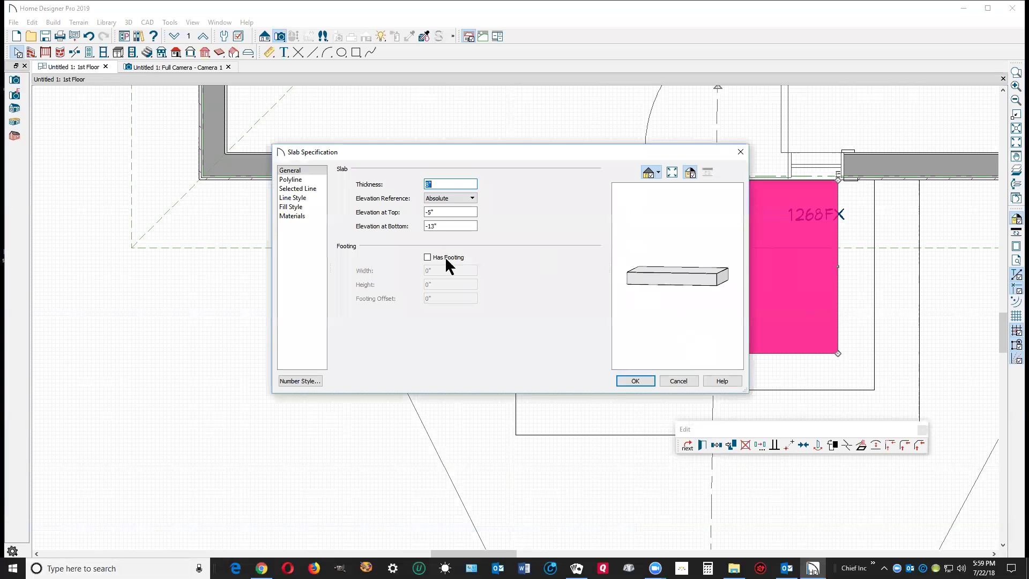
Give the top slab the Birch (honey) material from the plan materials
click(298, 217)
click(384, 194)
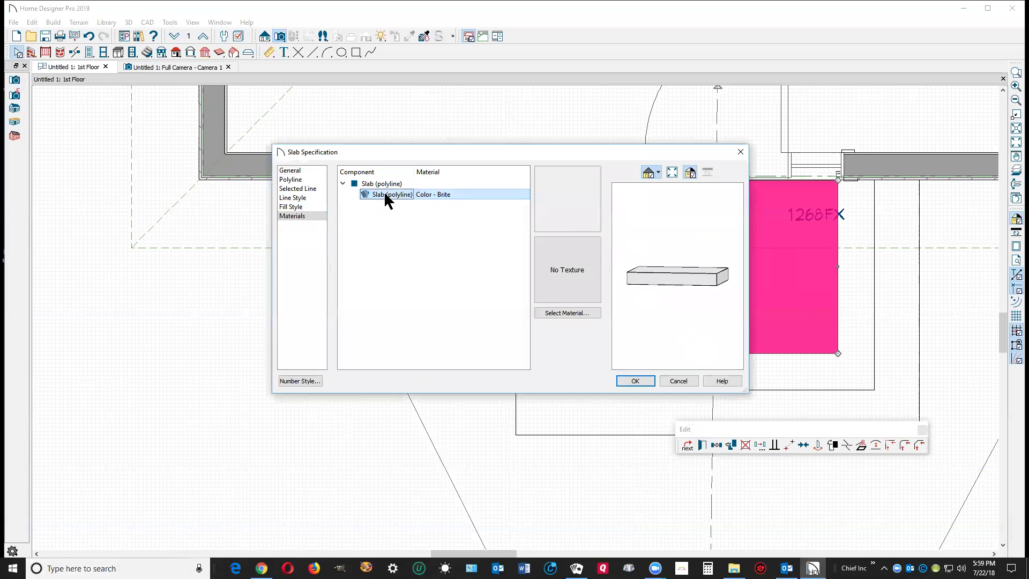
click(568, 313)
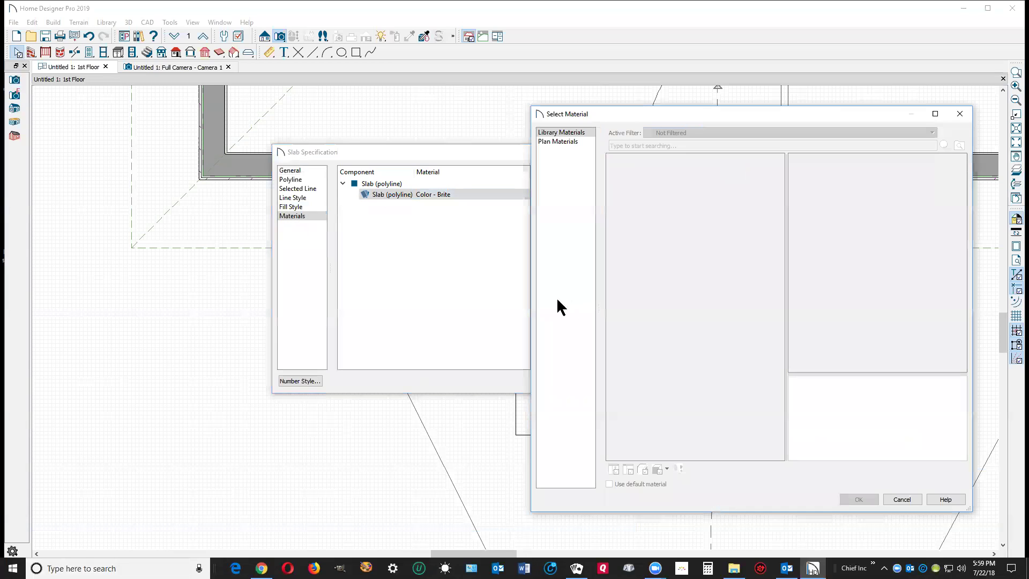
click(566, 141)
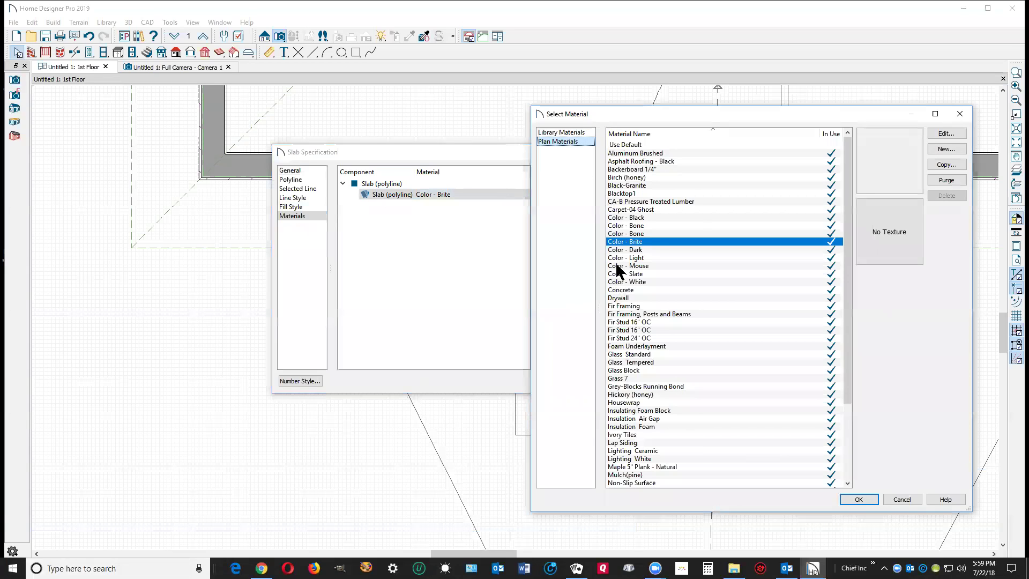
click(638, 177)
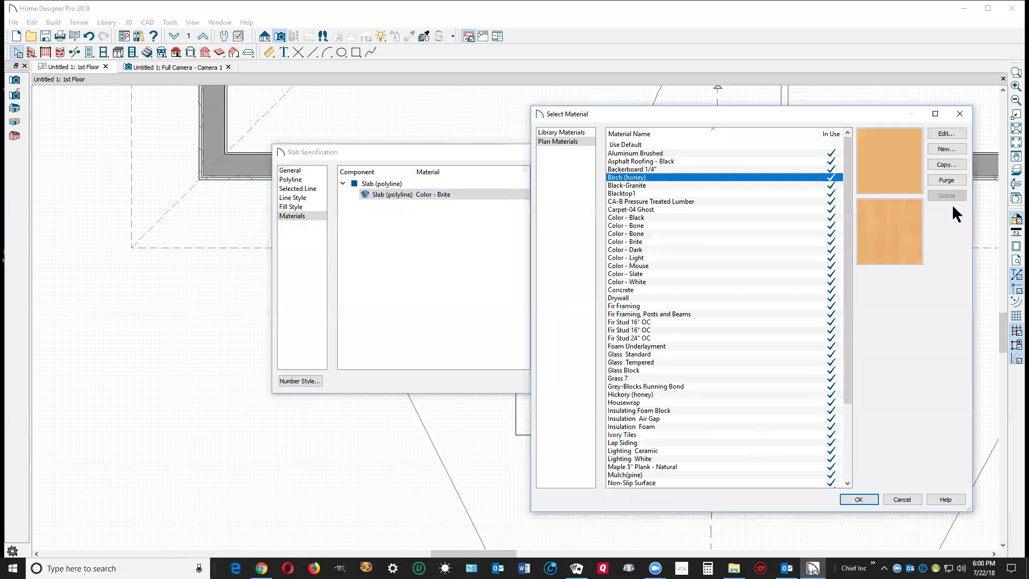
click(864, 500)
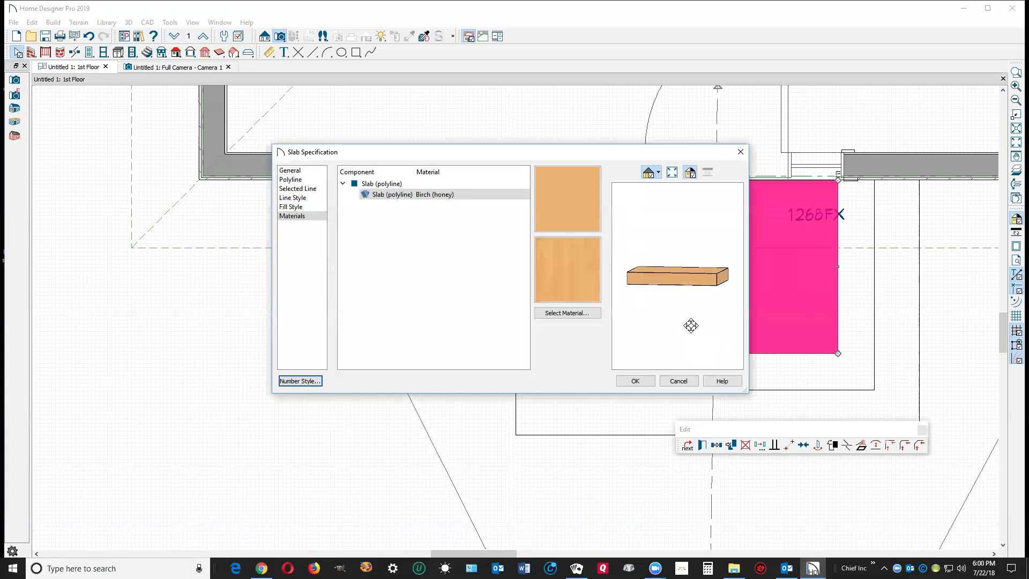
Make the top slab 1" thick with Elevation at Bottom -5" and view it in 3D
click(302, 170)
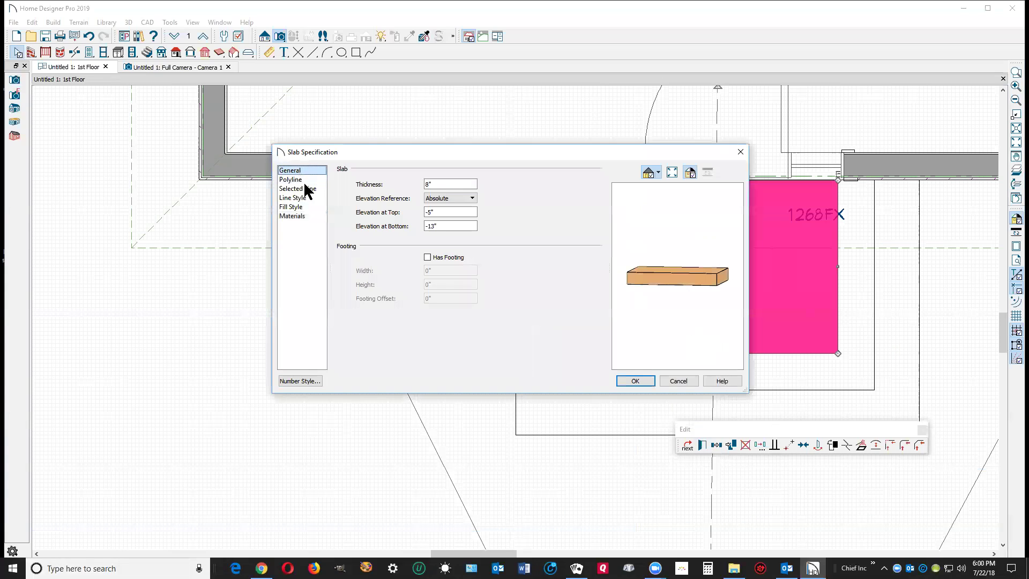
key(Tab)
text(1)
click(431, 226)
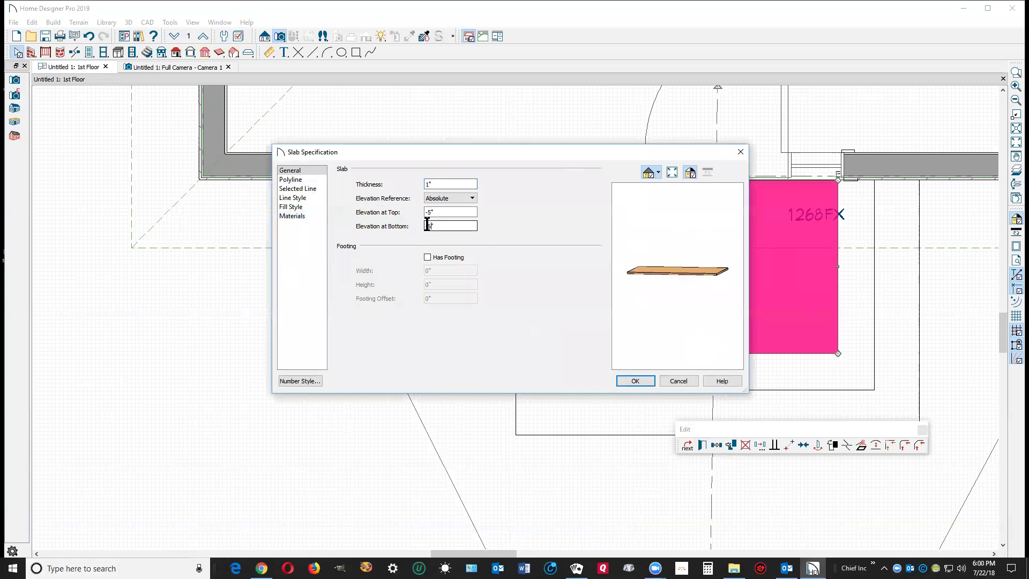
double_click(428, 225)
text(-5)
click(618, 382)
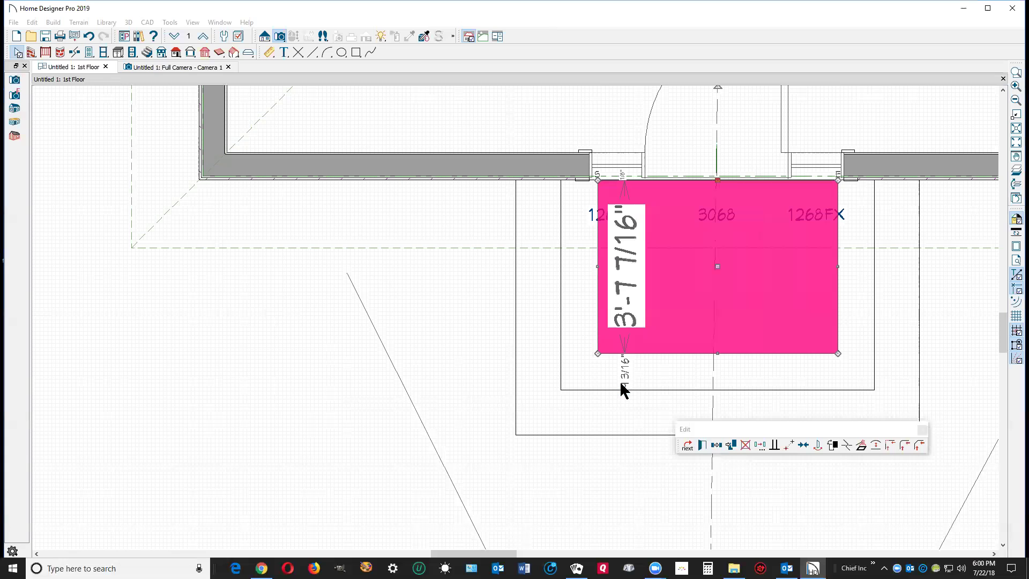
key(ctrl+Tab)
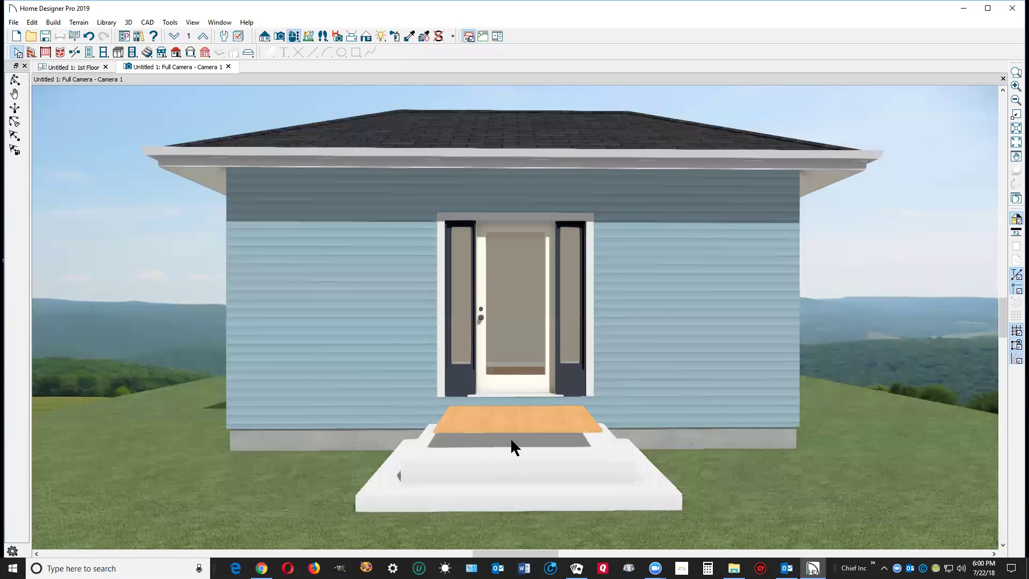
Copy the middle step outline, resize it 3'-4" wide up to the wall, and open the wood slab's specifications
key(ctrl+Tab)
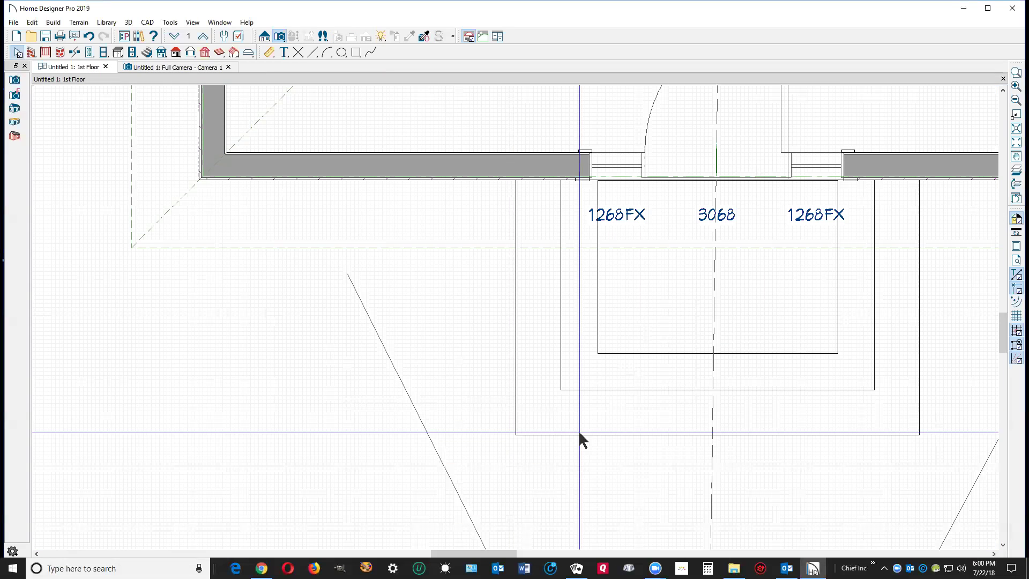
right_click(570, 389)
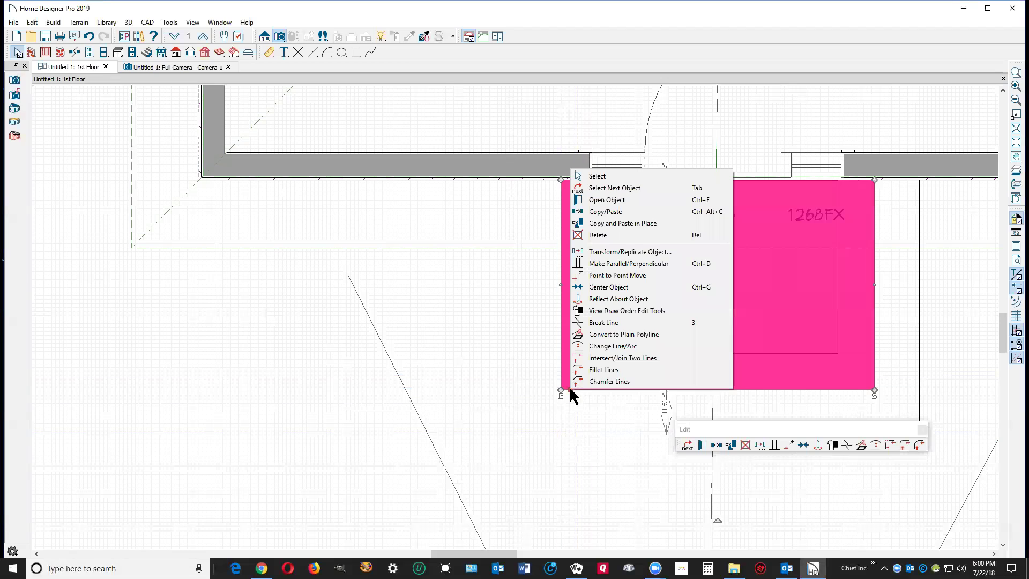
click(605, 211)
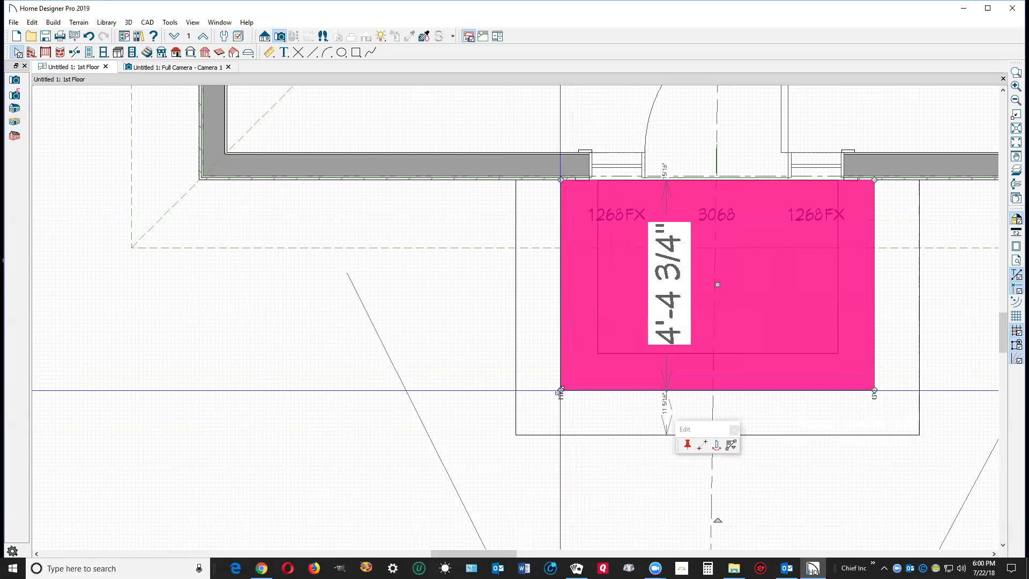
drag(560, 391, 602, 348)
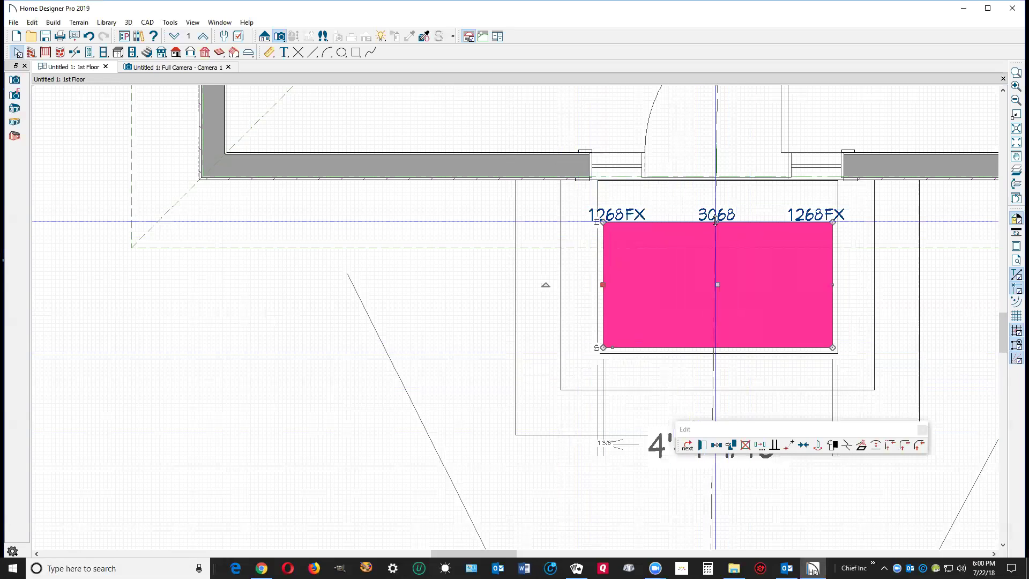
drag(716, 221, 728, 182)
click(638, 354)
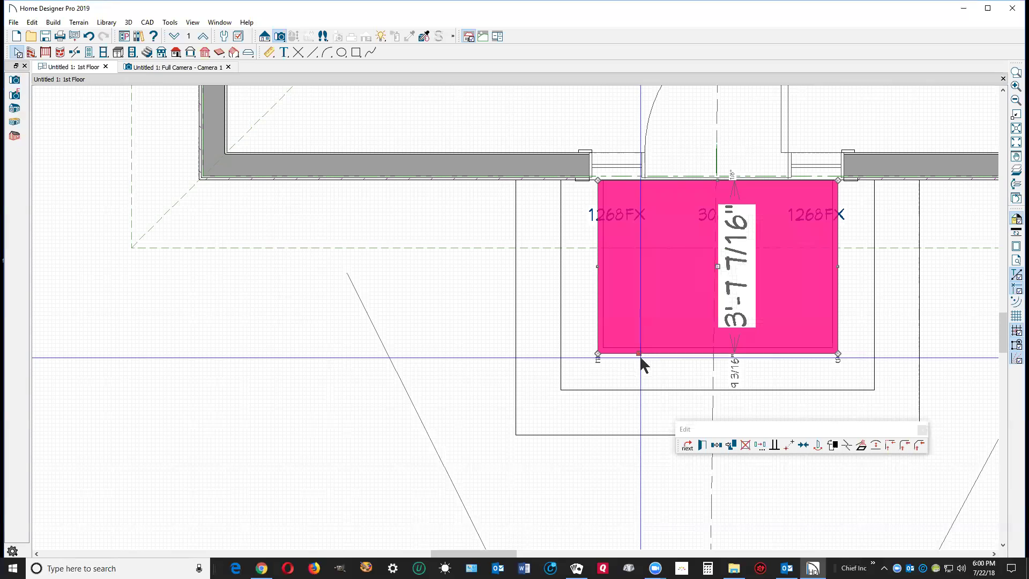
click(702, 445)
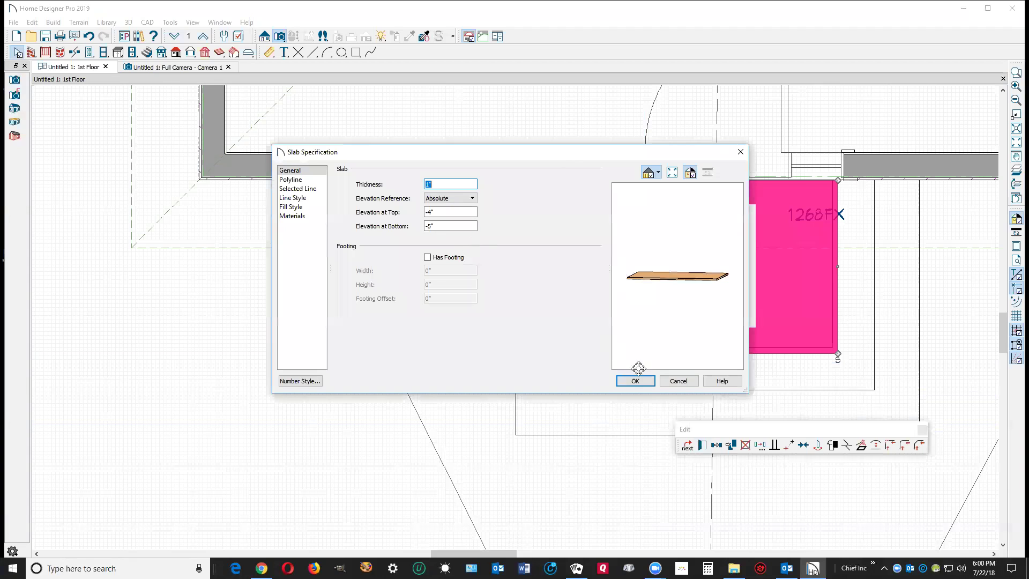
Set the copied smaller slab's top elevation to -5" and view the white step under the wood landing in 3D
click(660, 379)
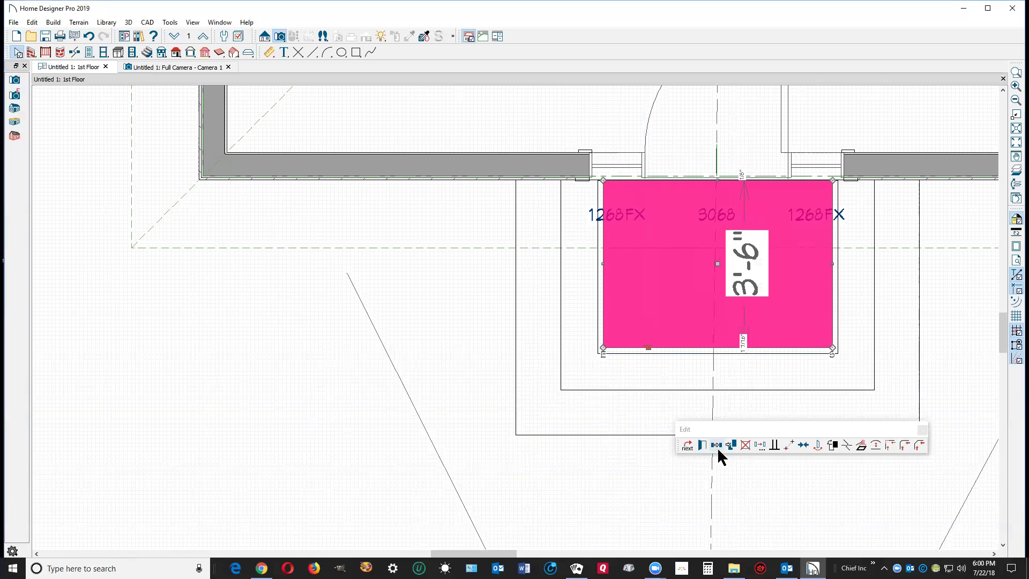
click(700, 444)
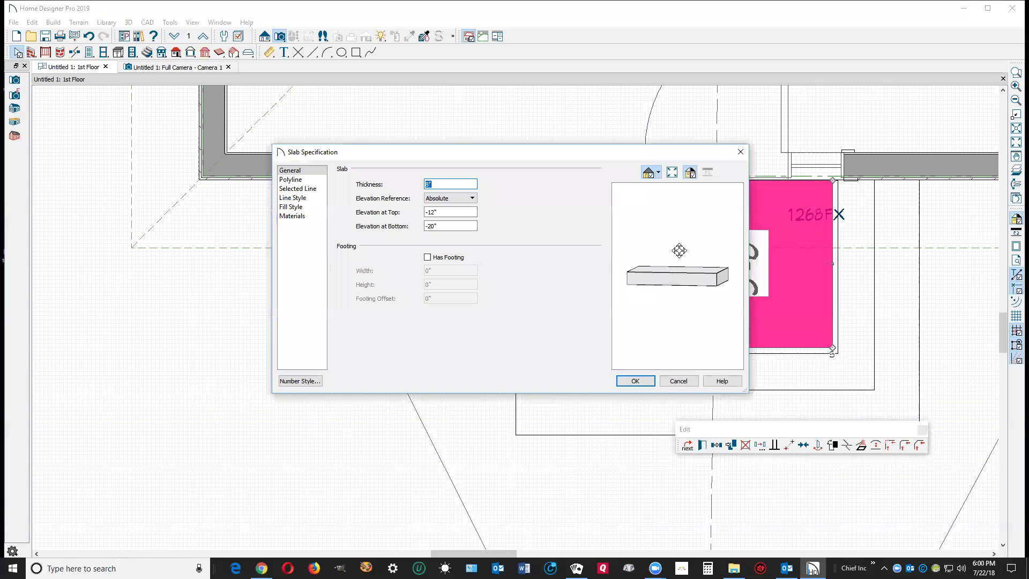
double_click(430, 212)
text(-5)
click(637, 380)
key(ctrl+Tab)
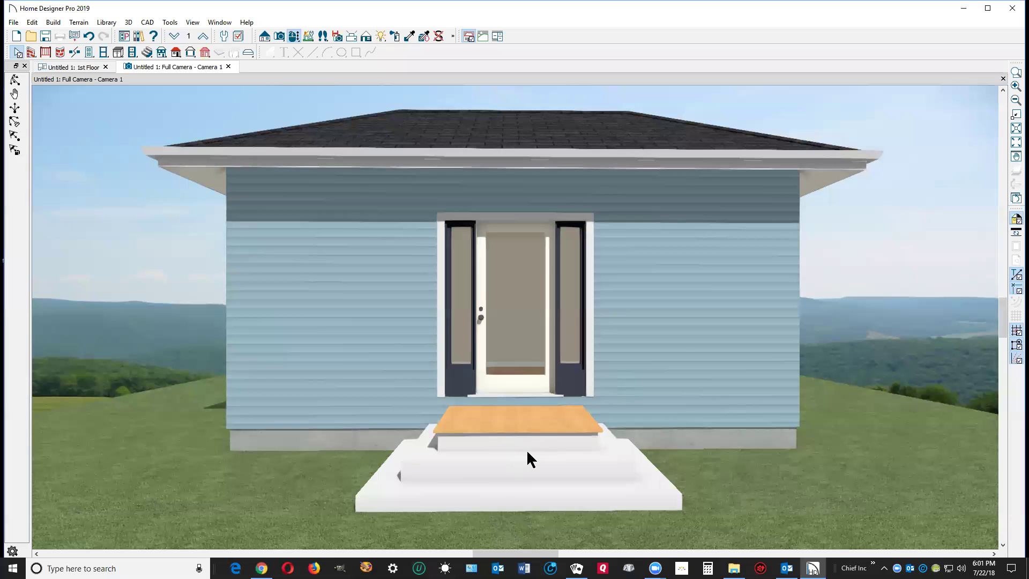
scroll(526, 449, up, 5)
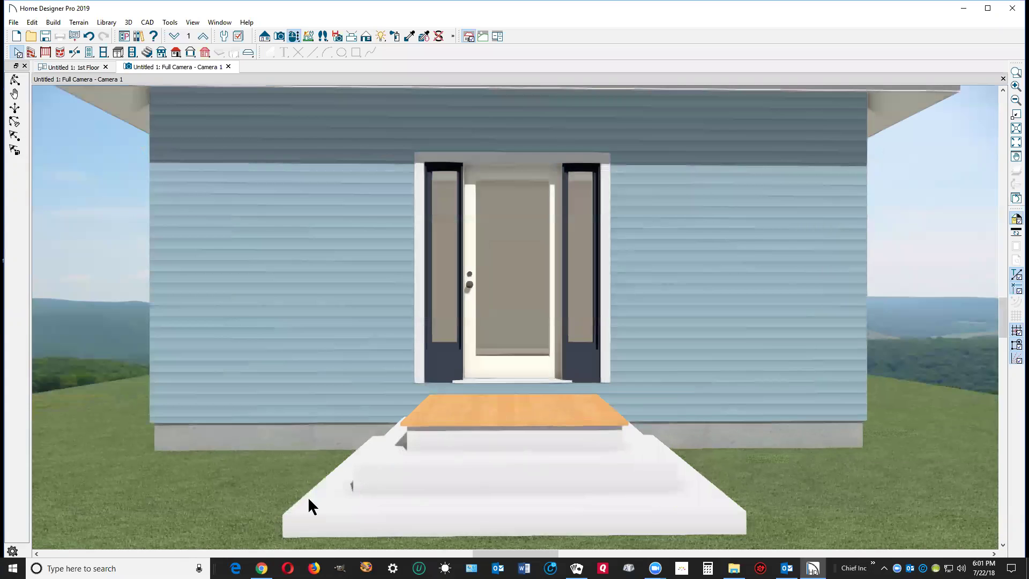
scroll(431, 415, down, 3)
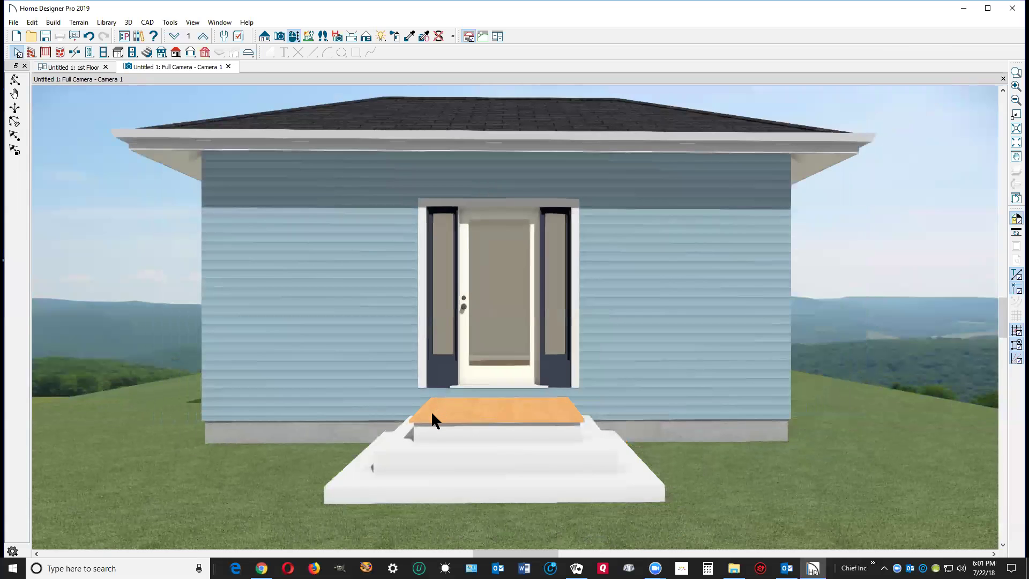
mouse_move(262, 567)
click(304, 495)
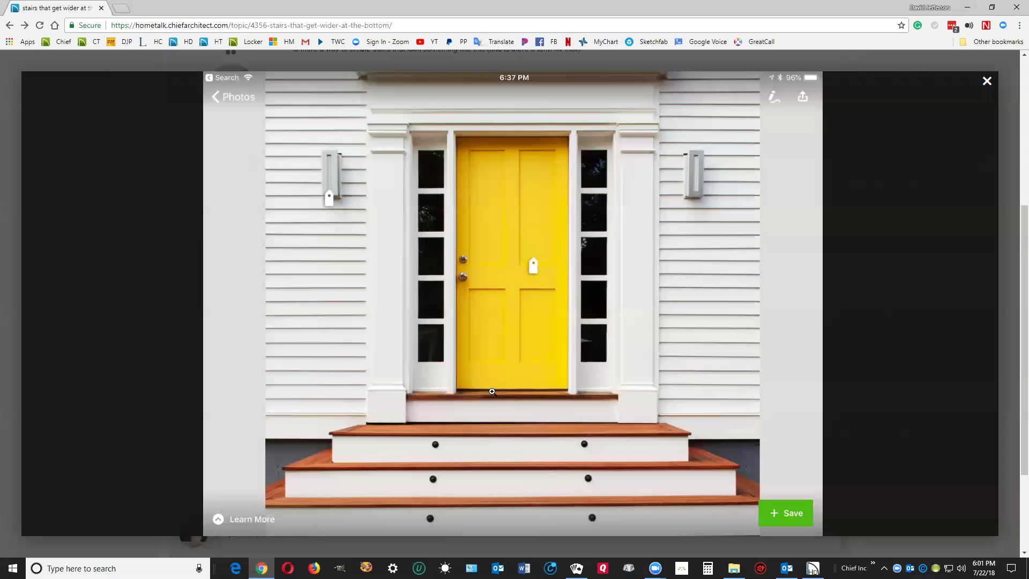
click(966, 7)
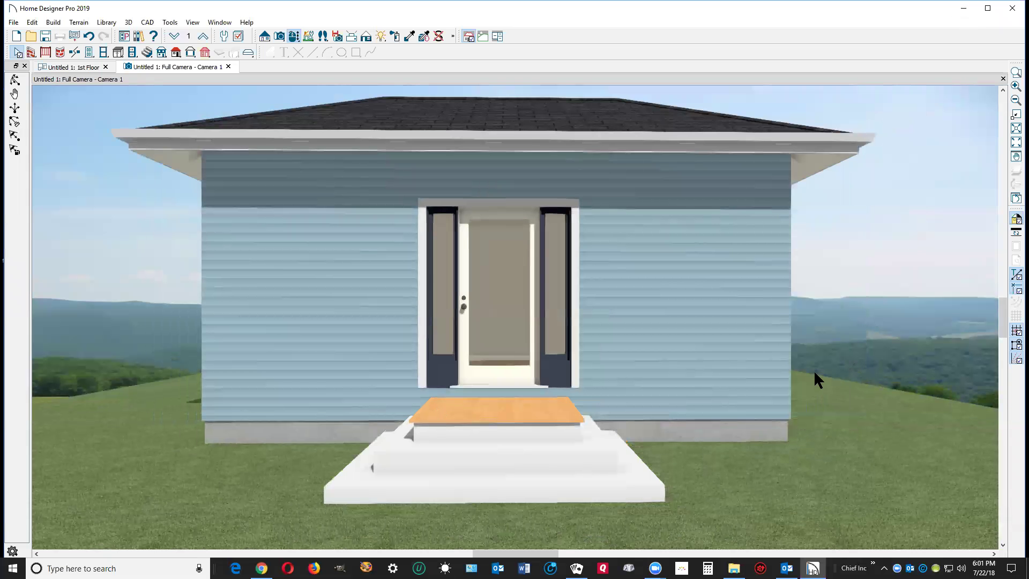